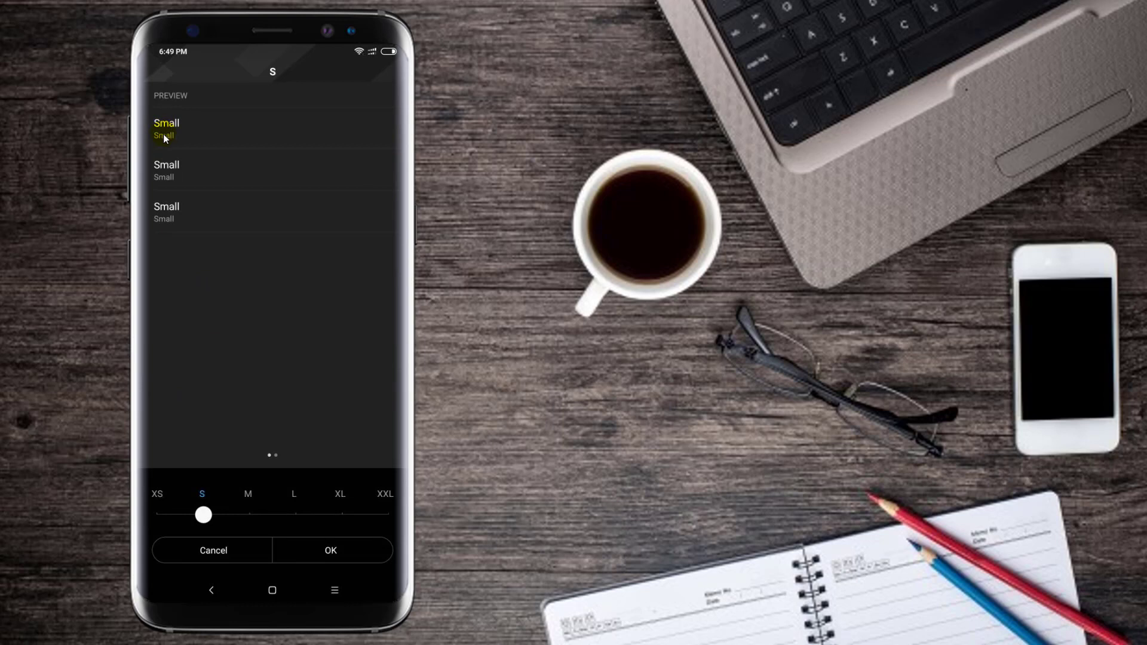
Step: Leave the text size preview and open the Activity Launcher app from the app drawer
right_click(163, 134)
right_click(164, 134)
right_click(163, 134)
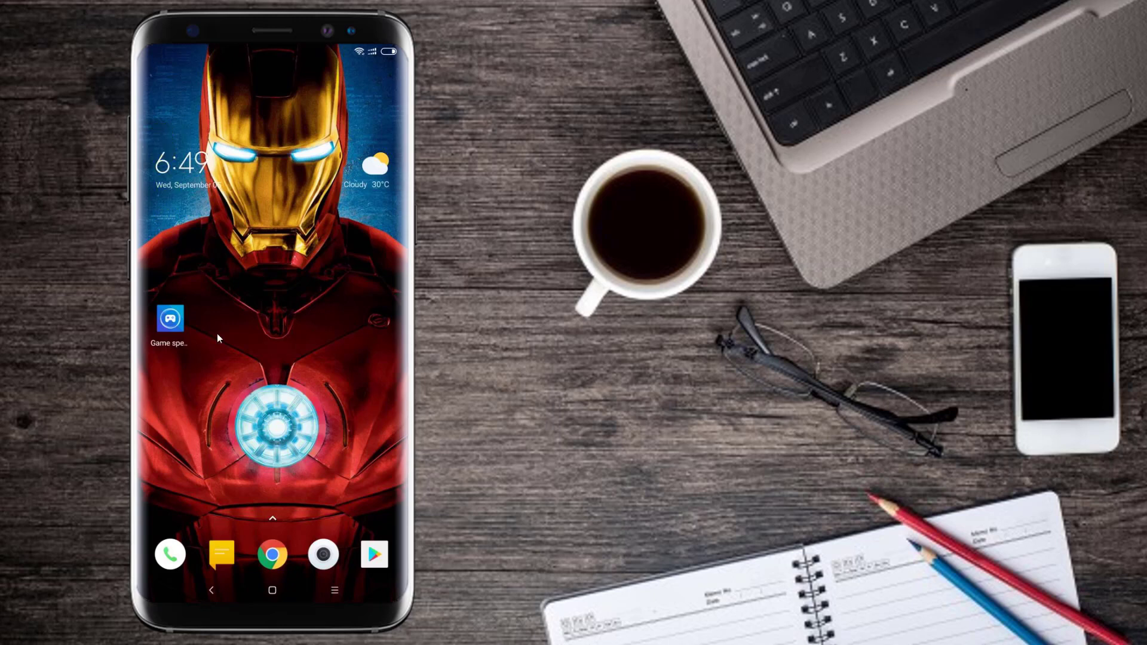
scroll(153, 343, down, 1)
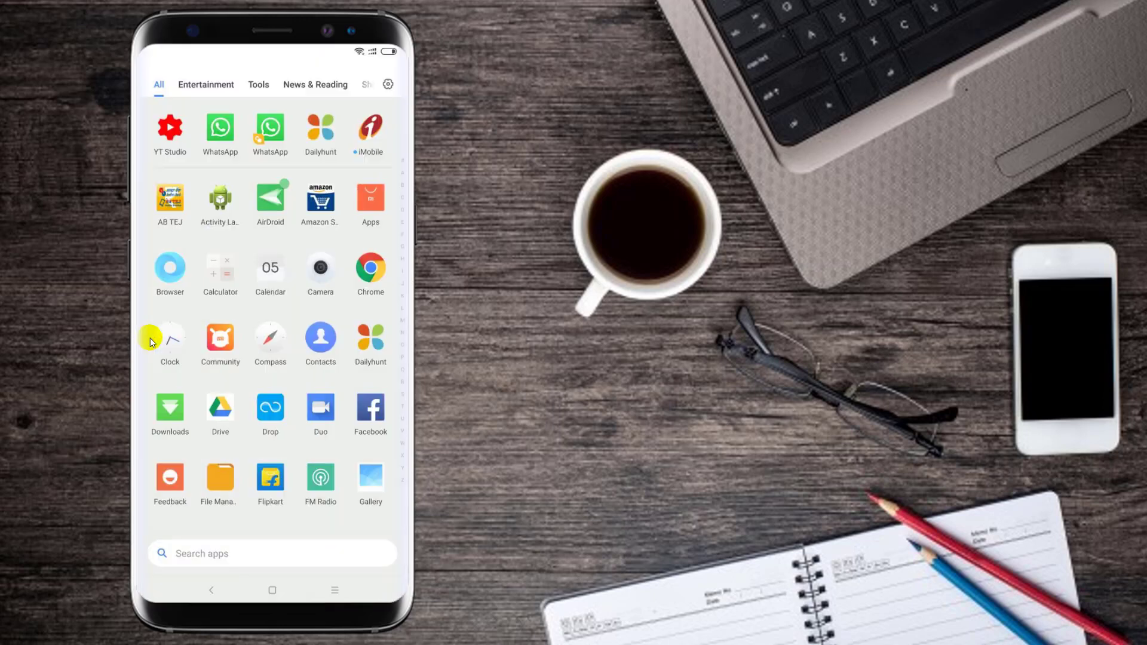
click(205, 217)
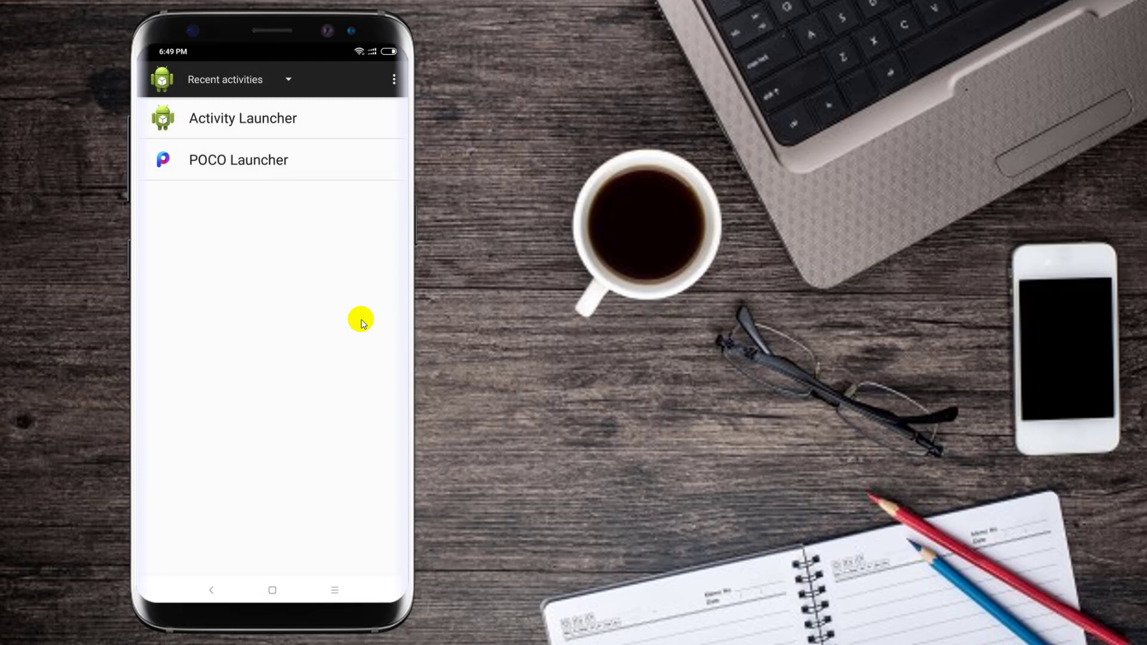
Step: List all activities in Activity Launcher and expand the Settings entry
click(257, 84)
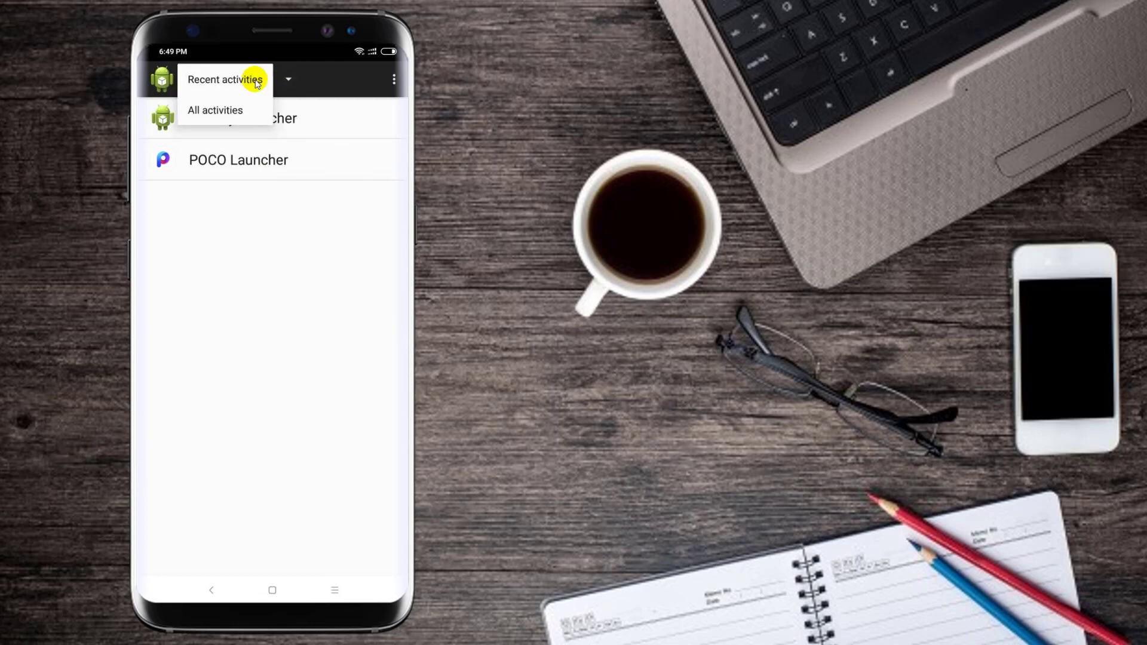
click(225, 112)
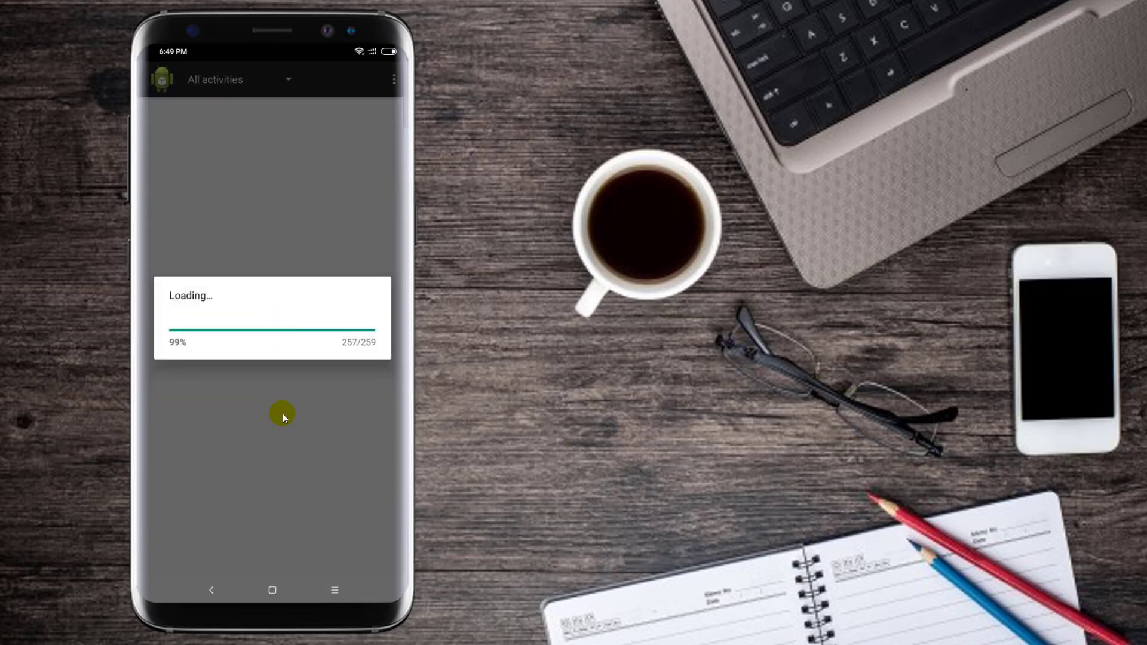
scroll(283, 417, down, 15)
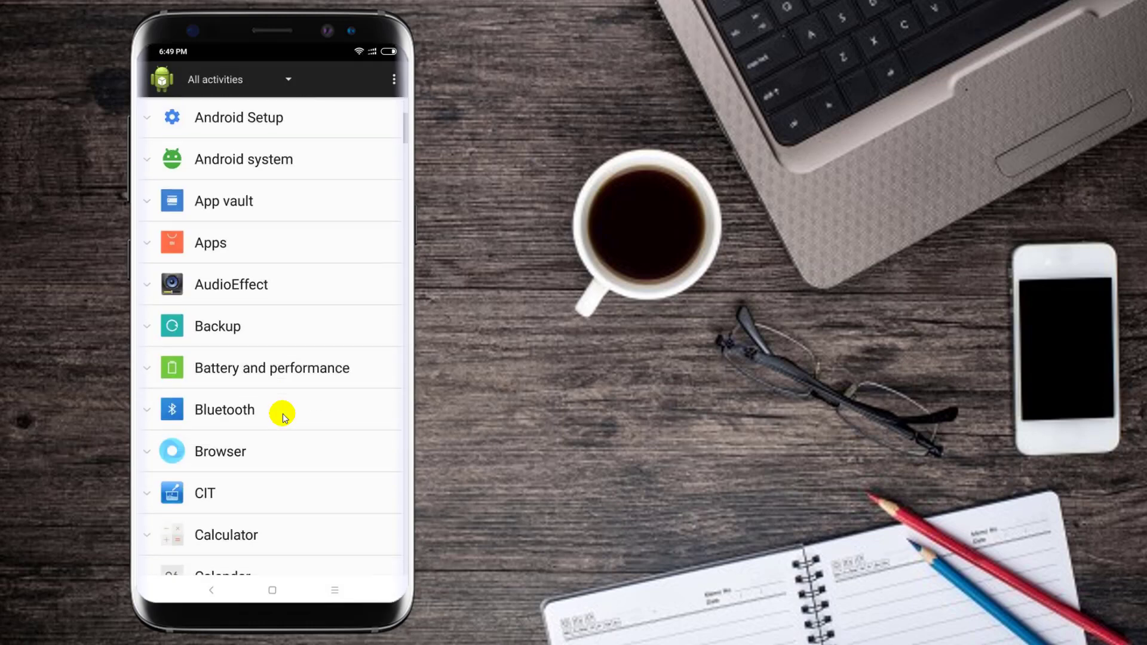
scroll(283, 416, down, 15)
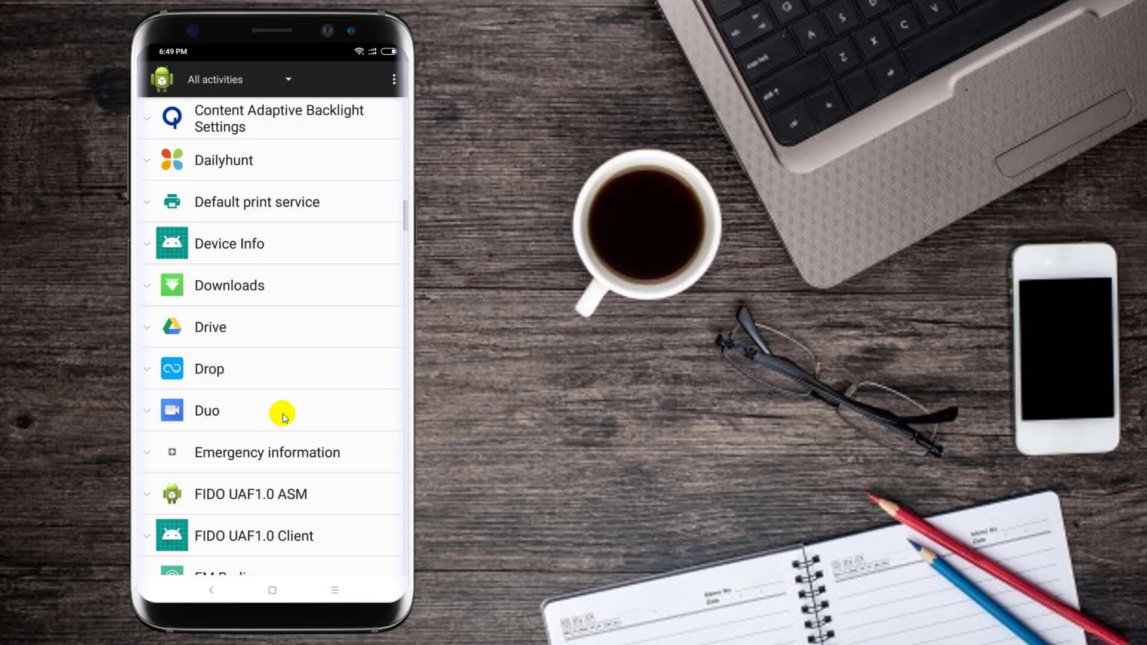
scroll(283, 417, down, 15)
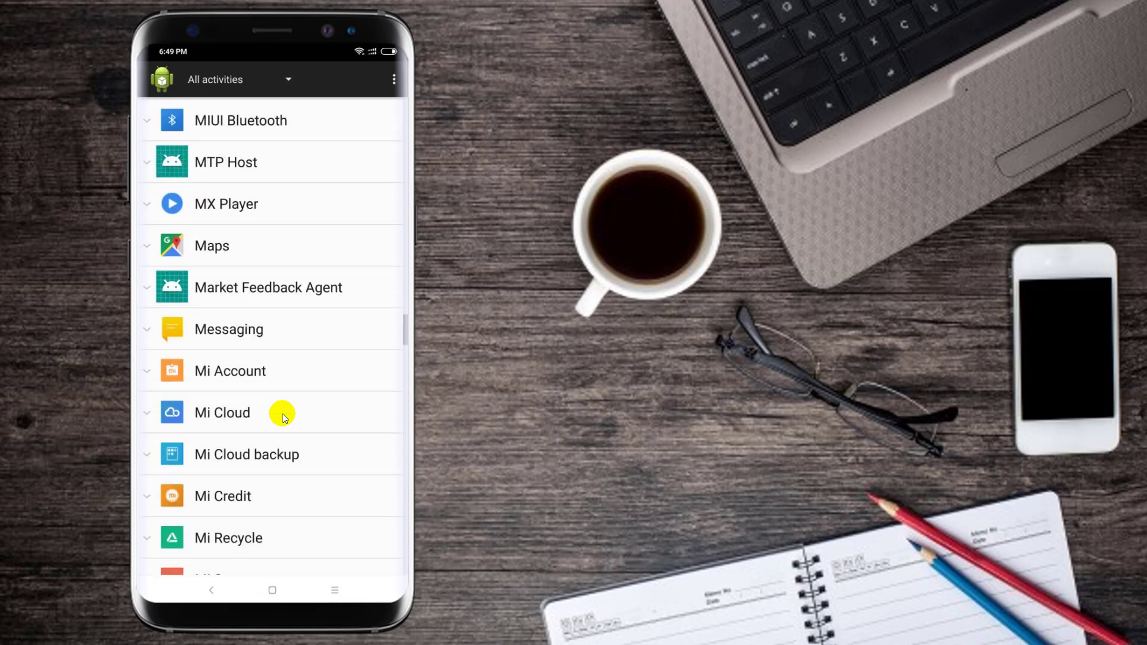
scroll(282, 416, down, 15)
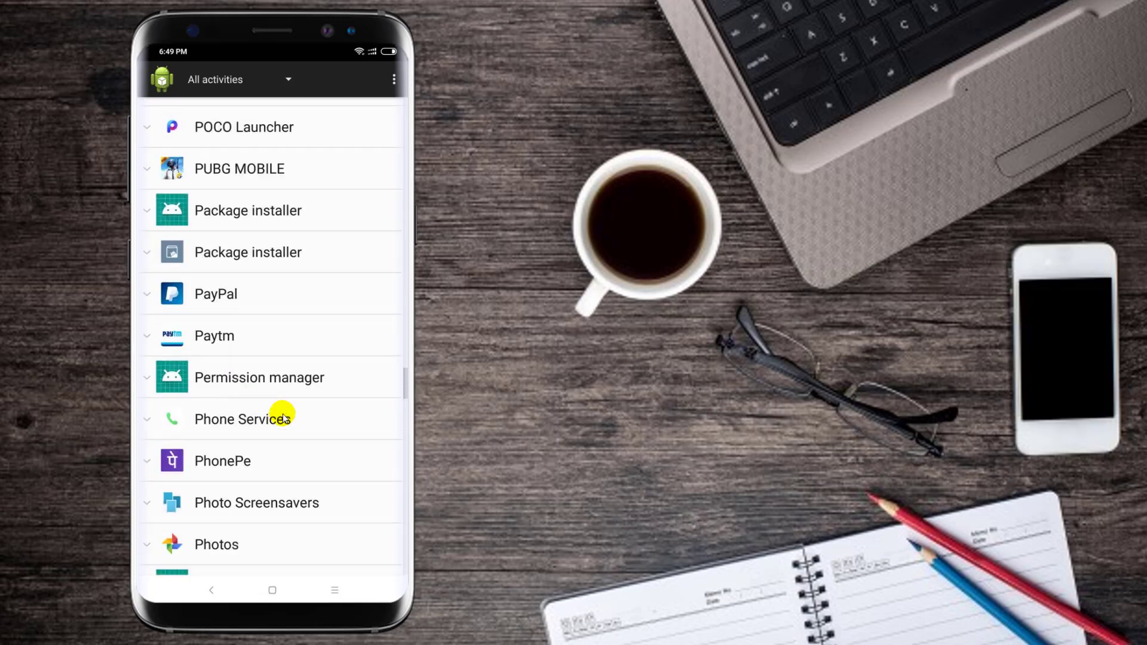
scroll(282, 416, down, 5)
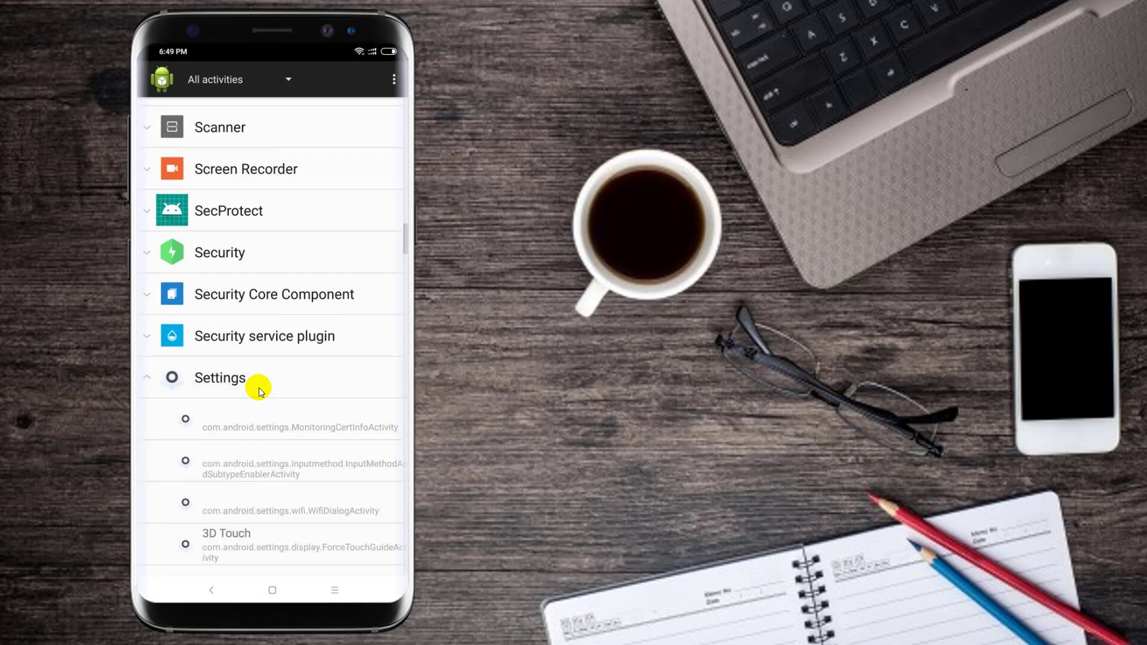
Step: Launch the Vision settings activity listed under Settings
scroll(261, 391, down, 15)
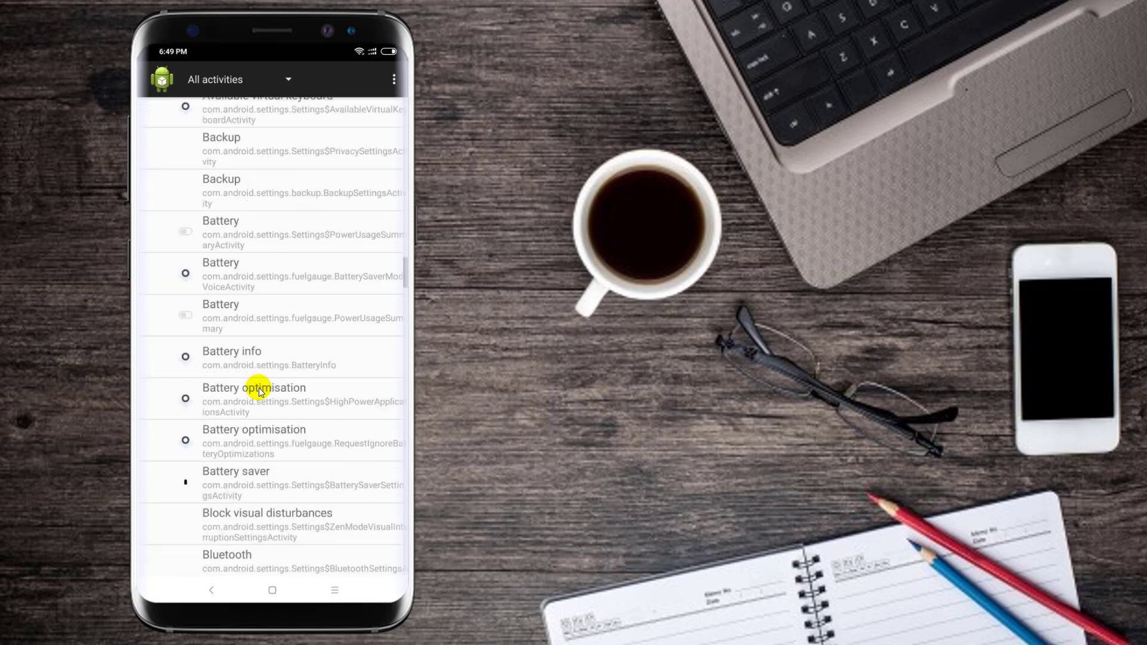
scroll(261, 392, down, 15)
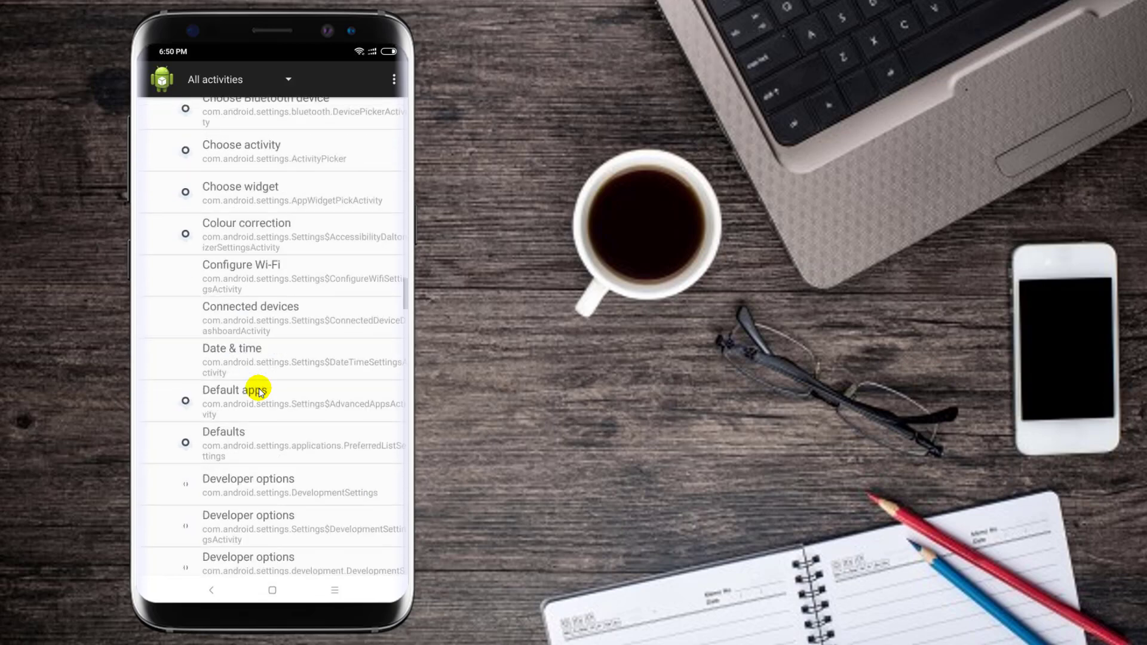
scroll(261, 391, down, 15)
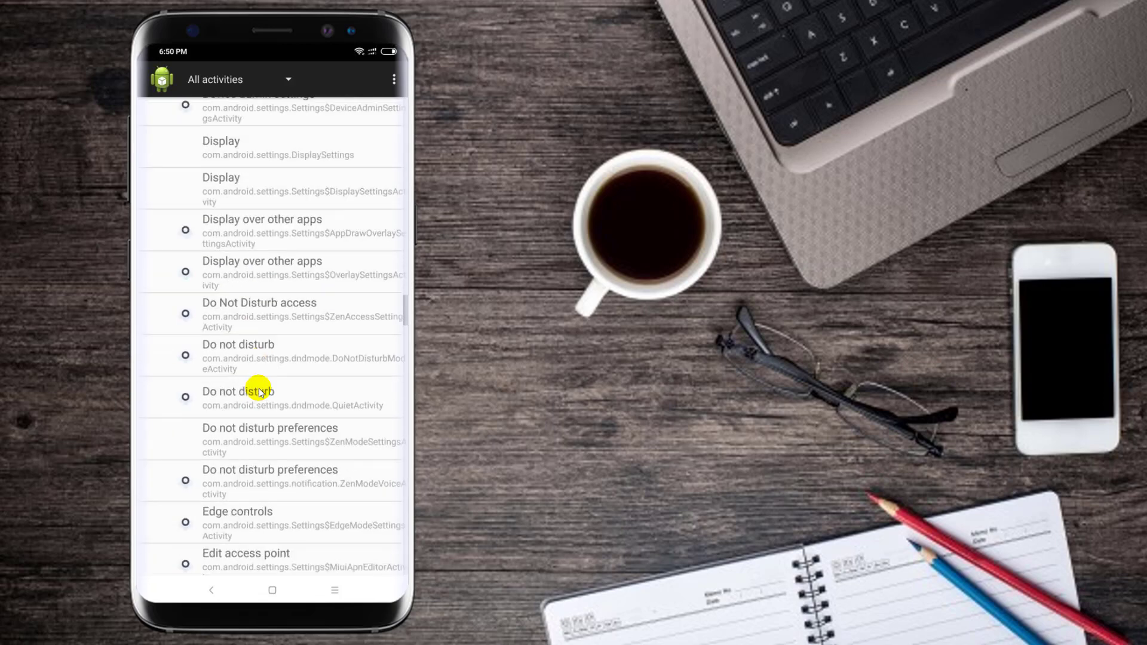
scroll(261, 392, down, 15)
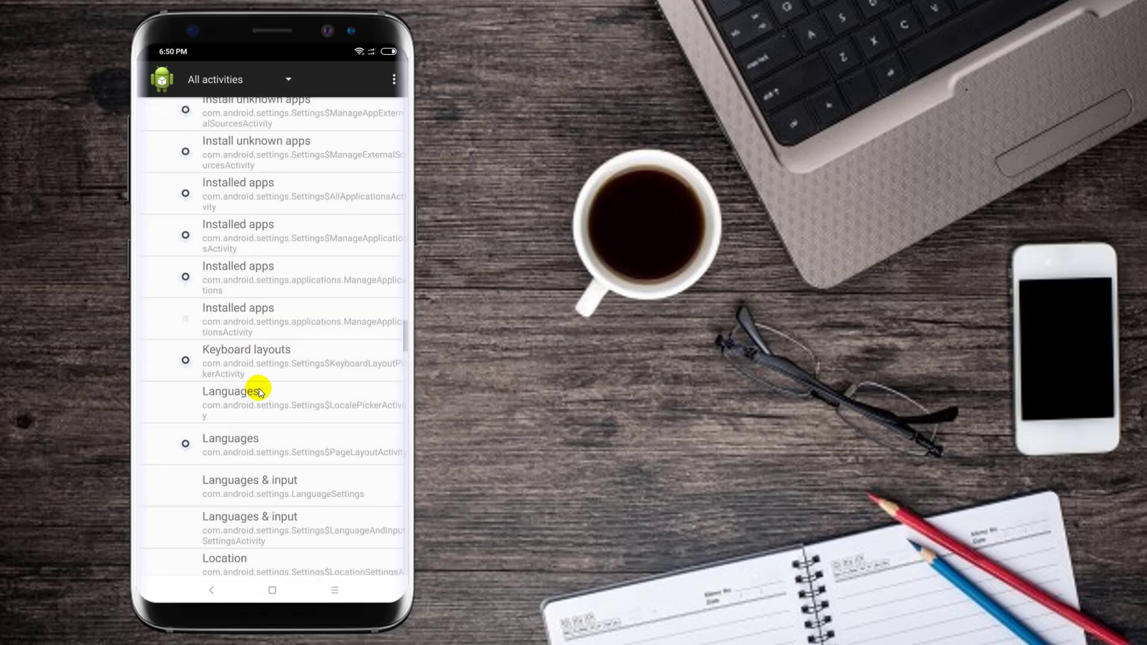
scroll(259, 393, down, 20)
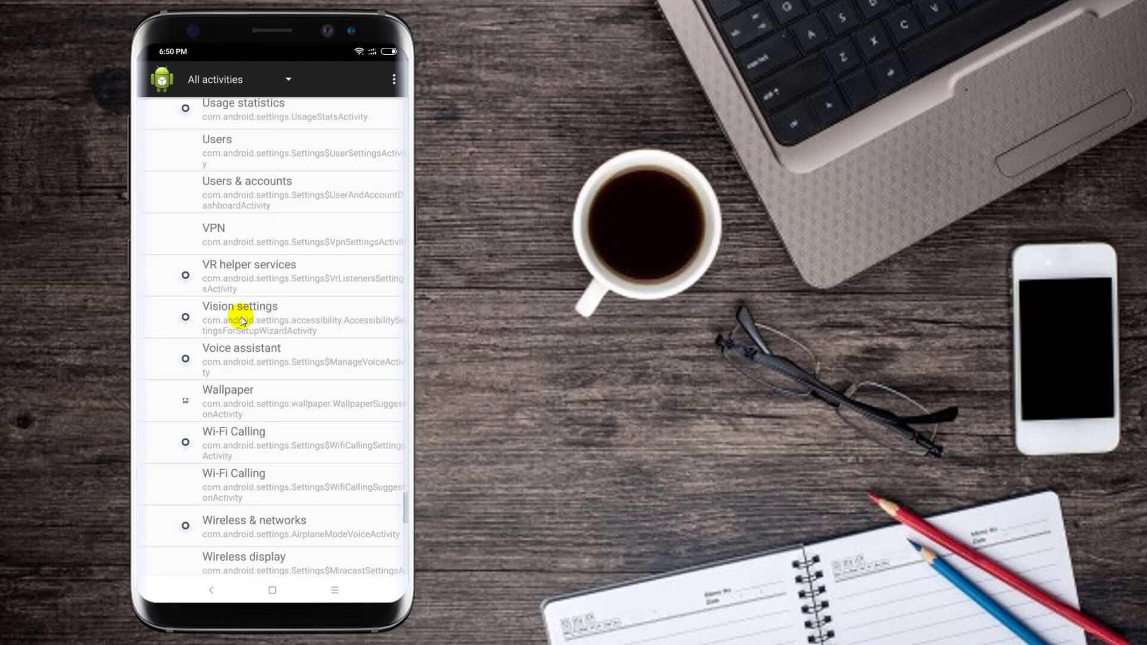
click(242, 321)
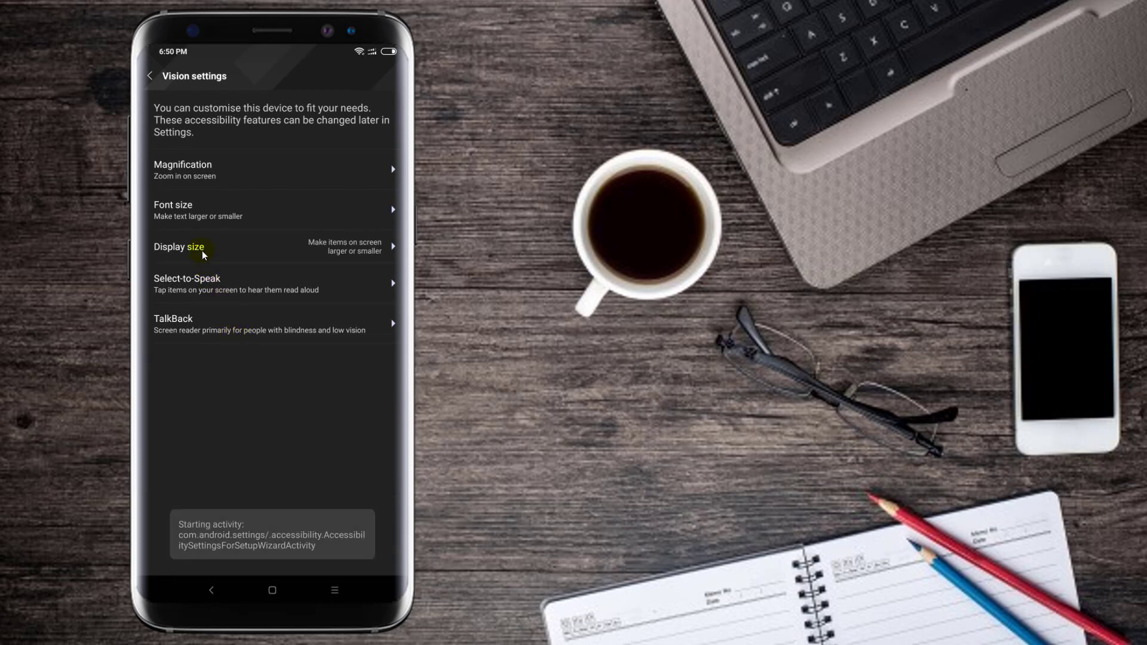
Step: View the Font size page in Vision settings and open the Display size page
click(188, 215)
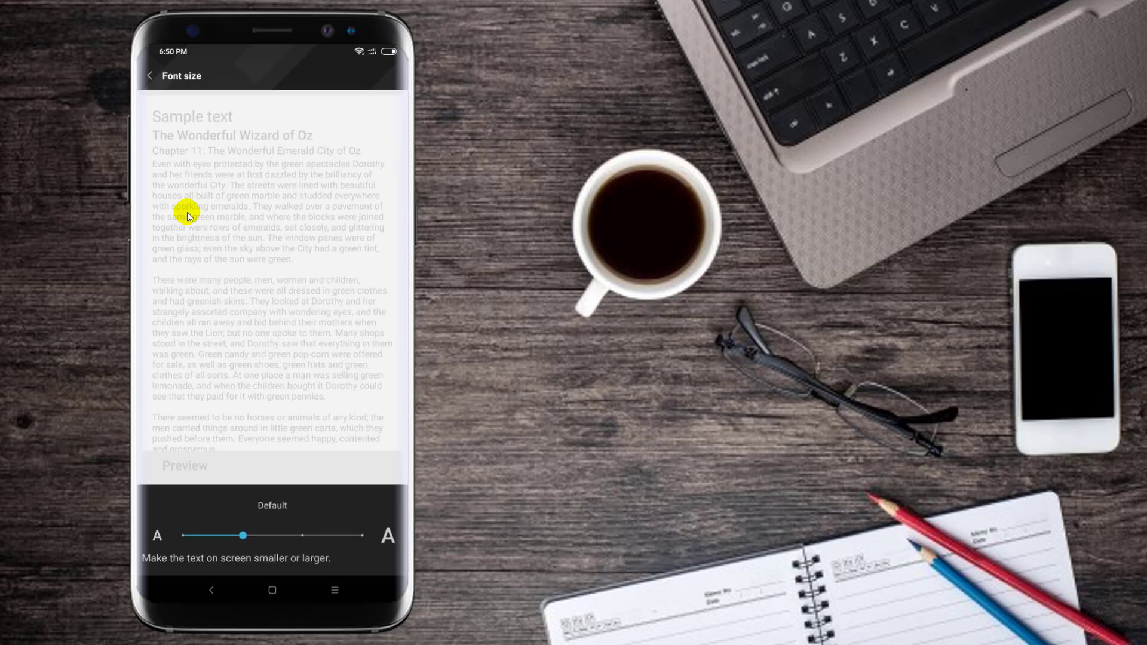
key(Escape)
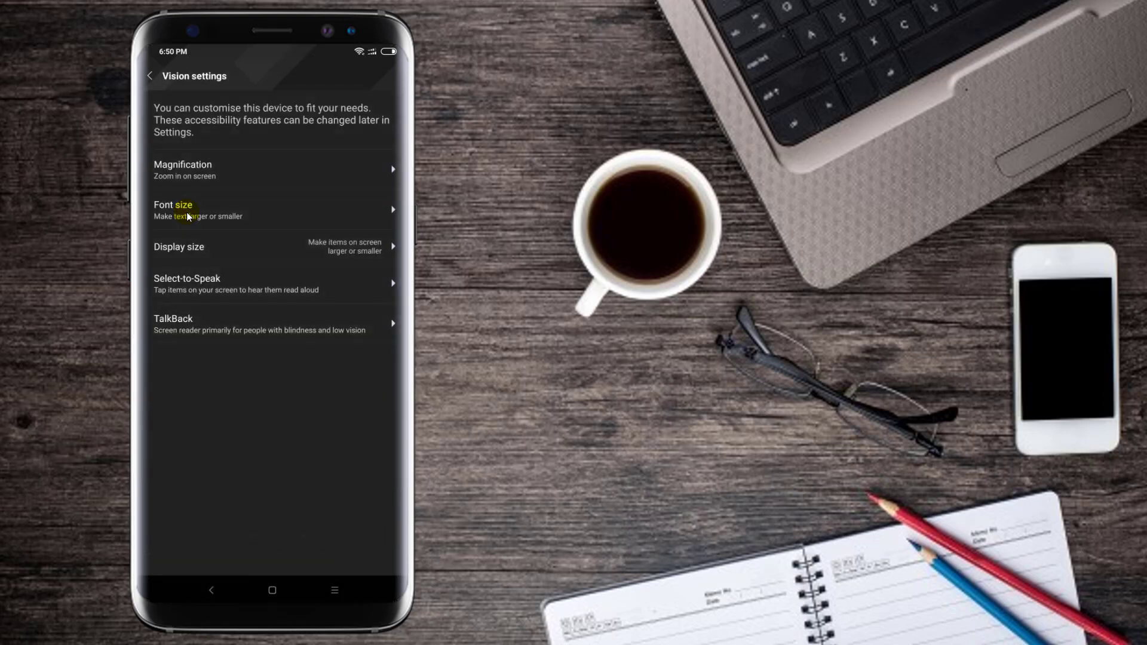
click(213, 252)
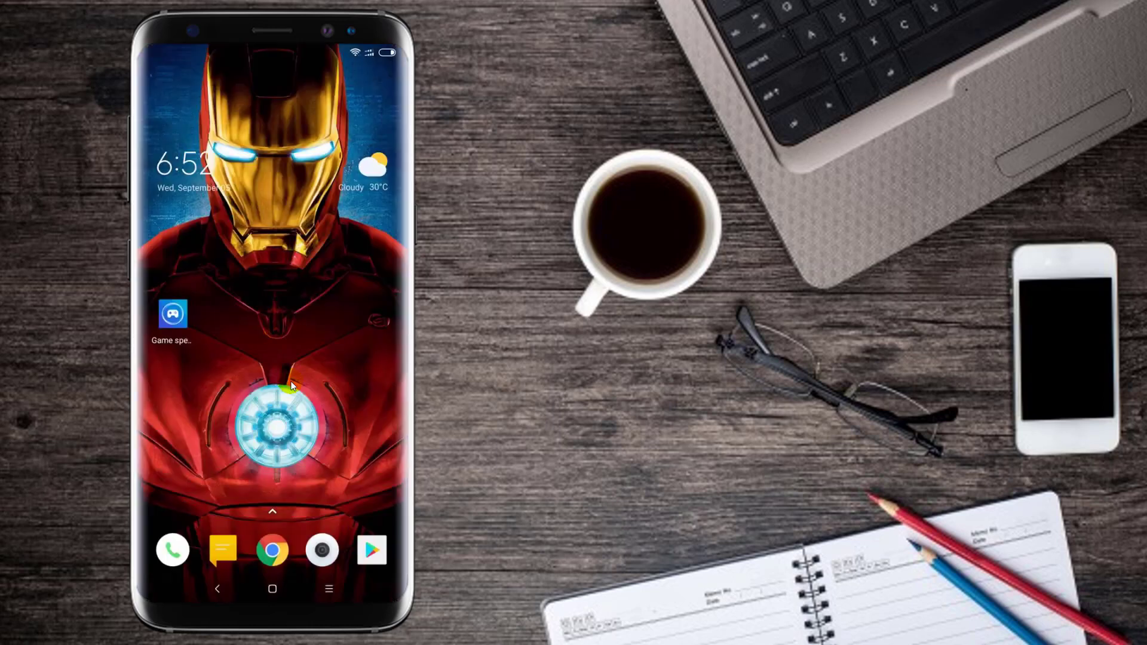
Step: Return to the Display size page through the recent apps and set the display size to Small
scroll(270, 539, down, 2)
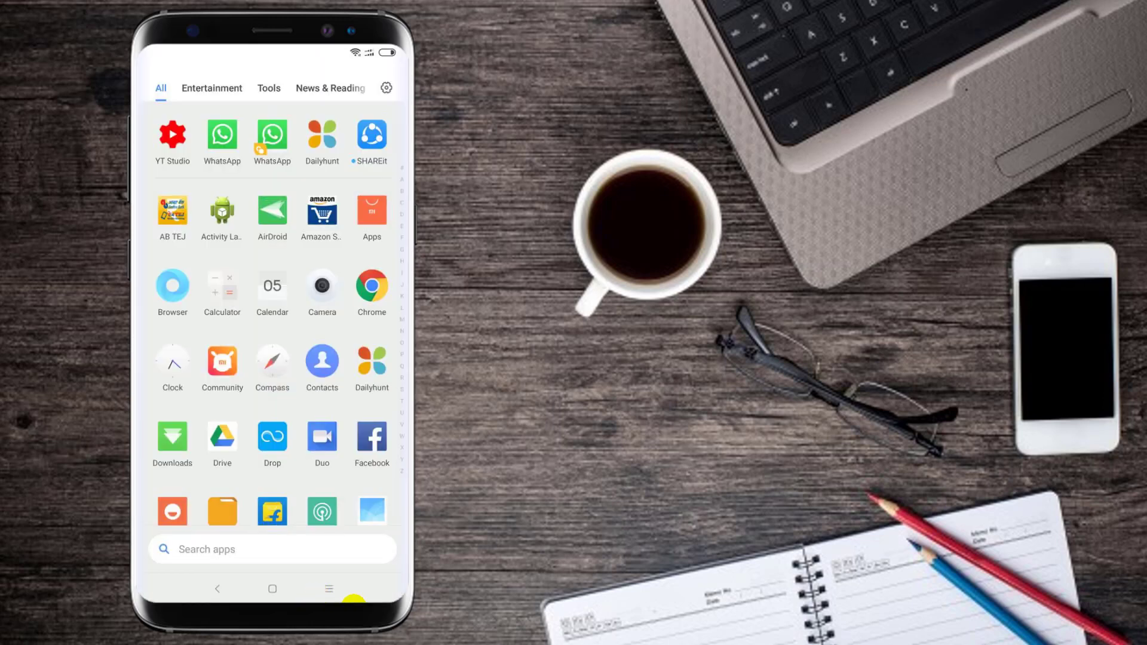
click(328, 589)
scroll(288, 327, right, 1)
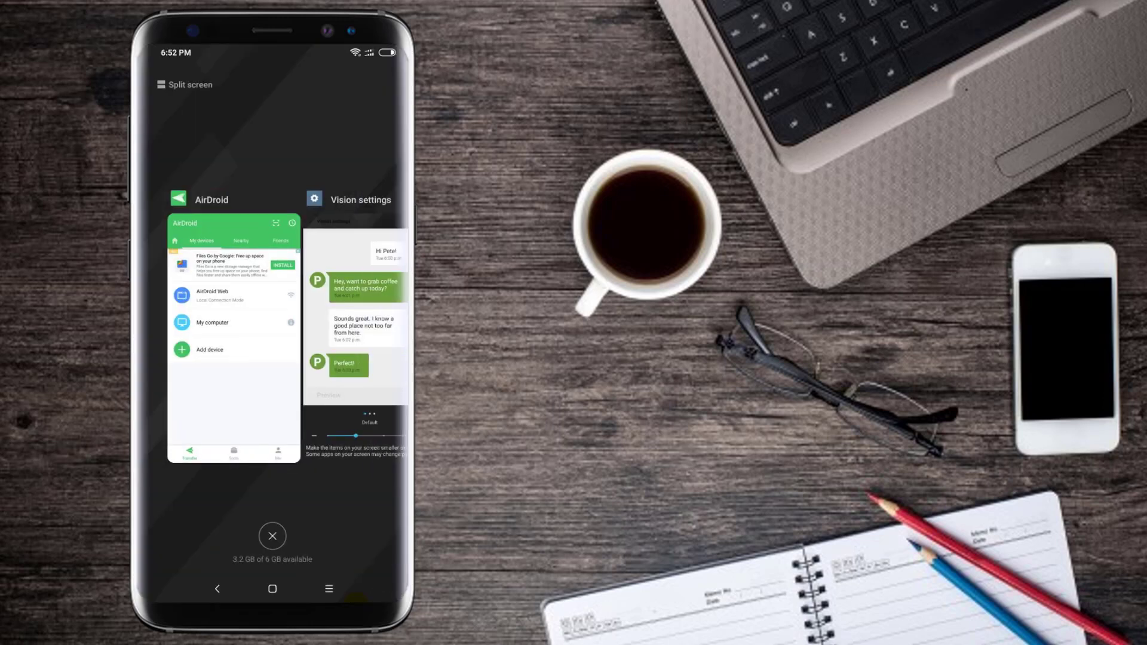
click(373, 338)
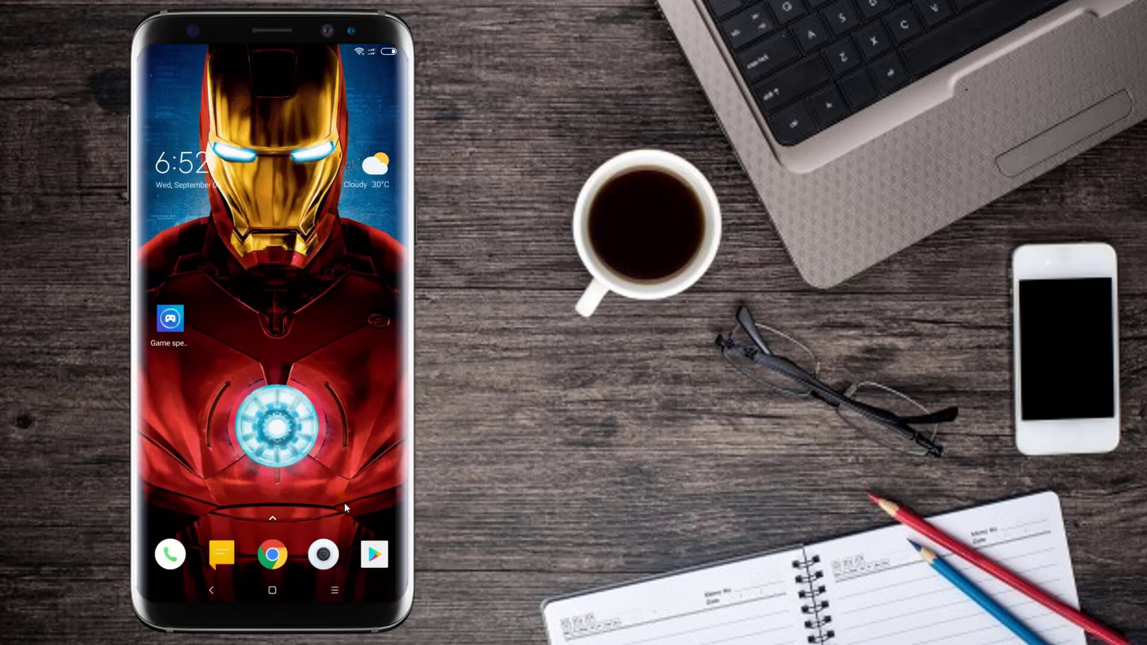
Step: Review the app drawer and the Display size page at the new size, and return to the home screen
scroll(340, 544, down, 10)
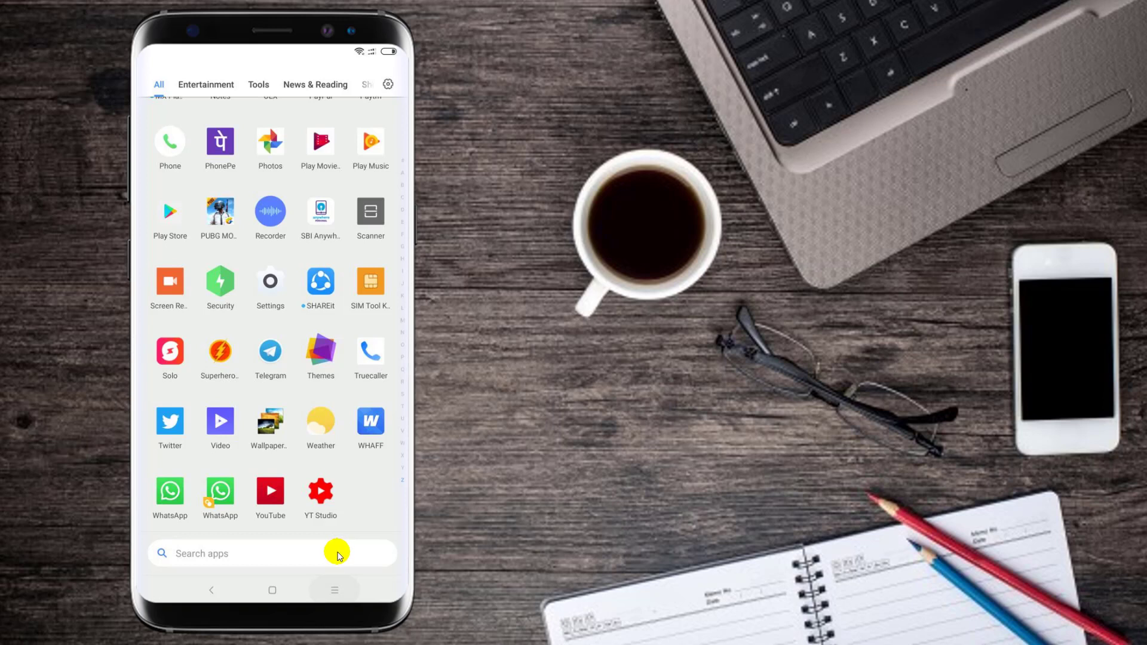
key(ctrl+s)
key(ctrl+s)
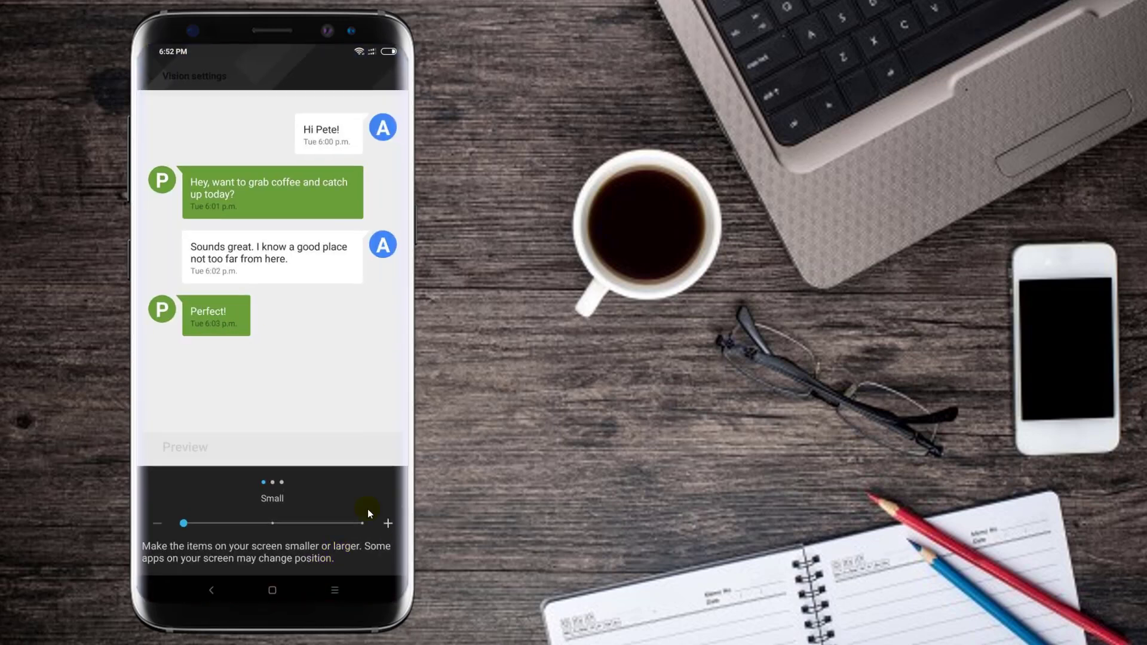
click(280, 458)
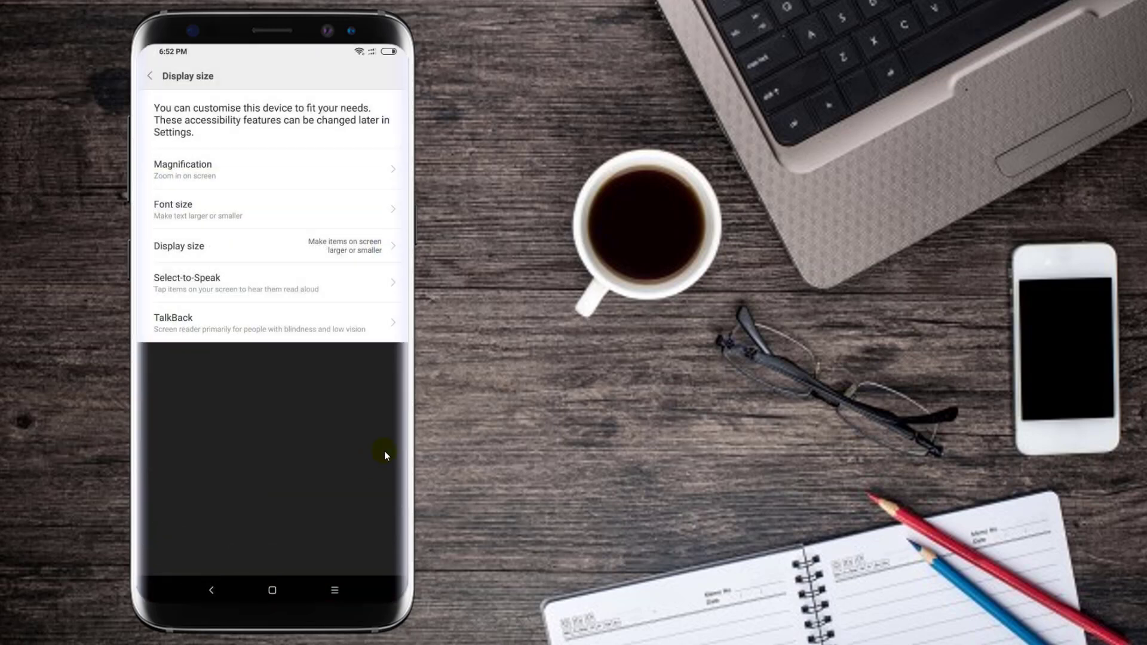
right_click(401, 417)
right_click(401, 417)
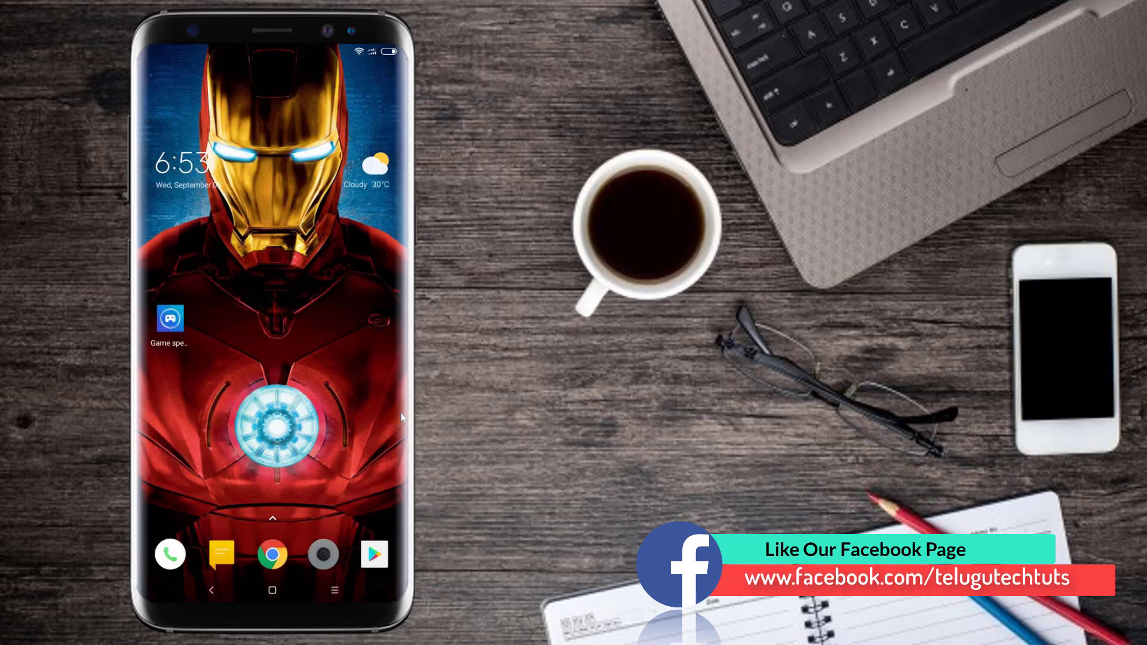
Step: Open the Camera app, turn on HDR in Photo mode, and leave the camera
click(401, 417)
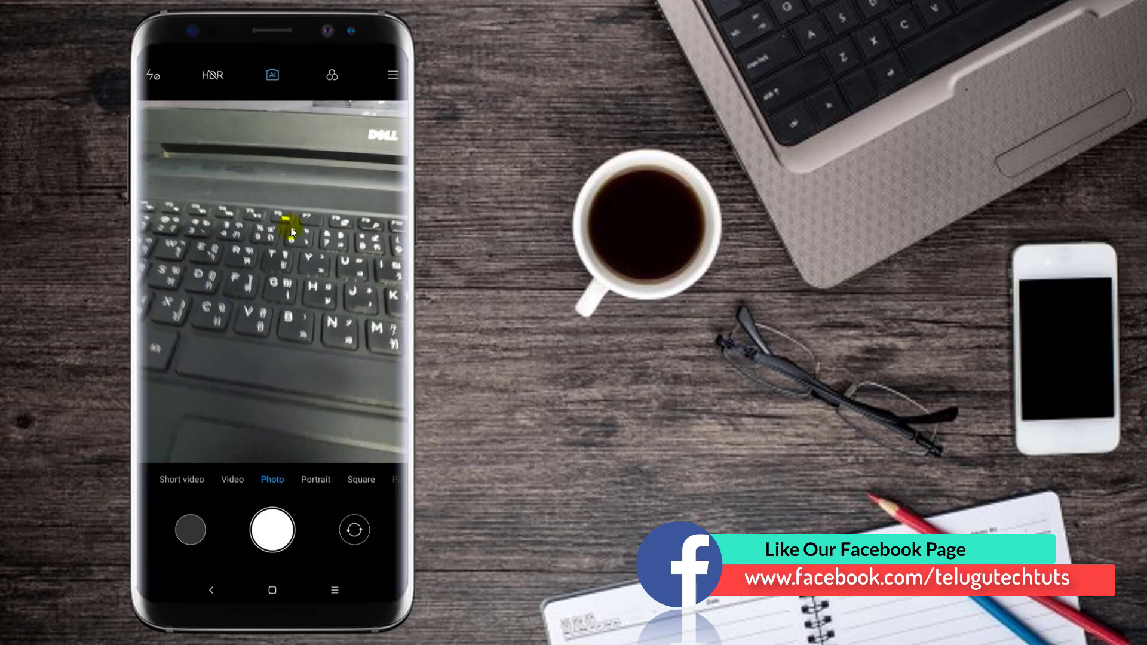
click(207, 85)
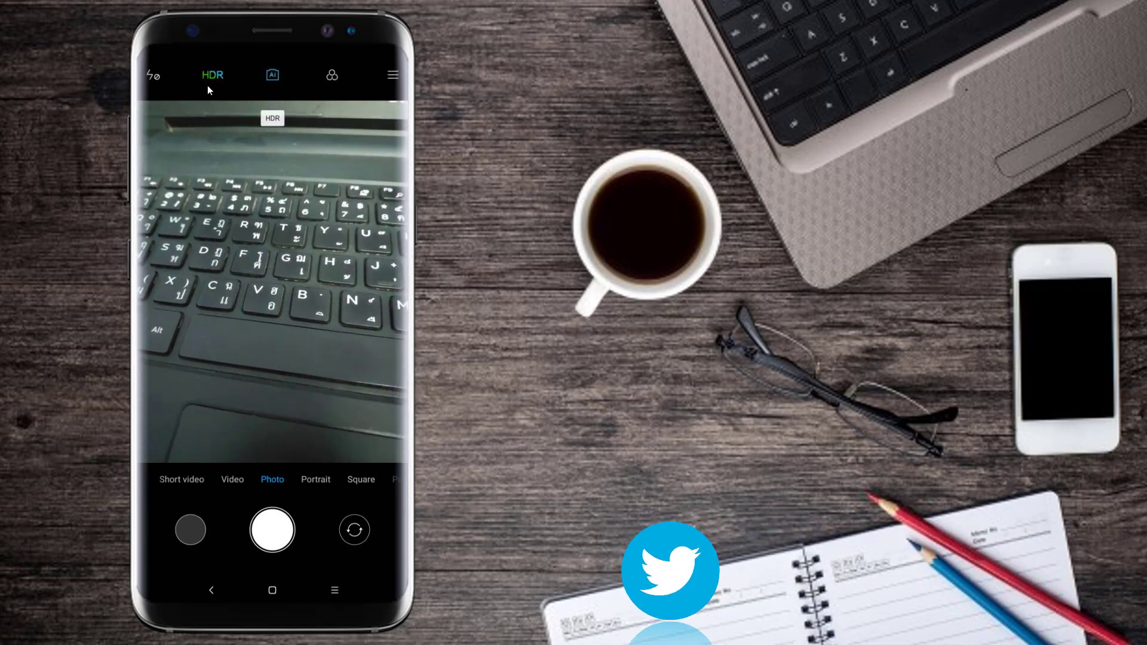
click(145, 78)
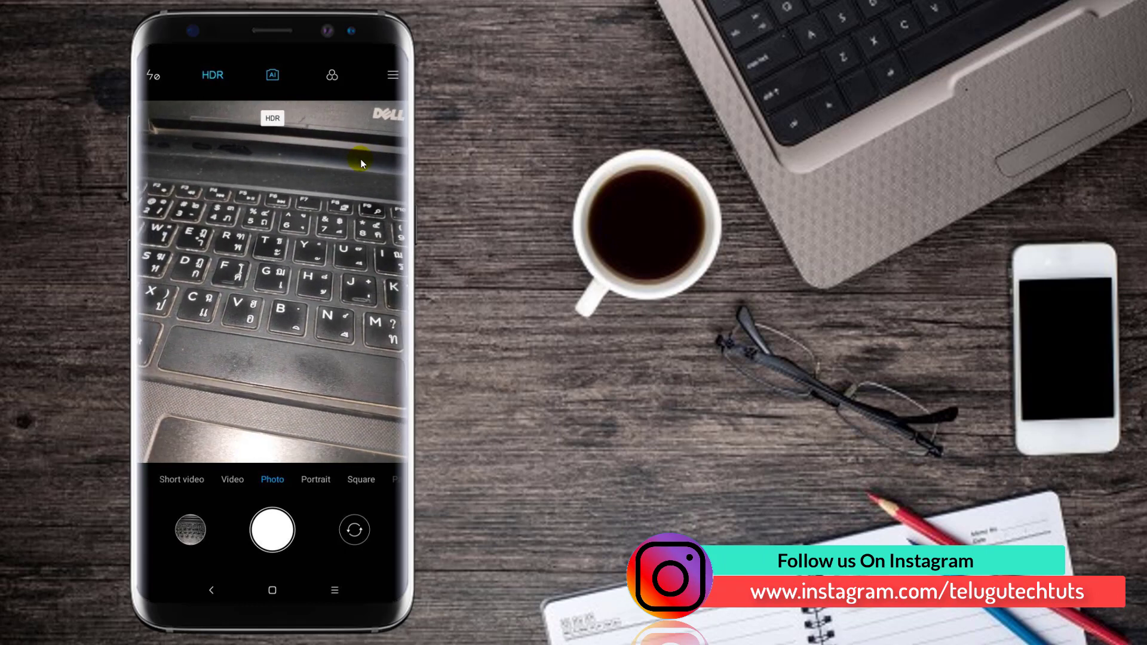
right_click(361, 163)
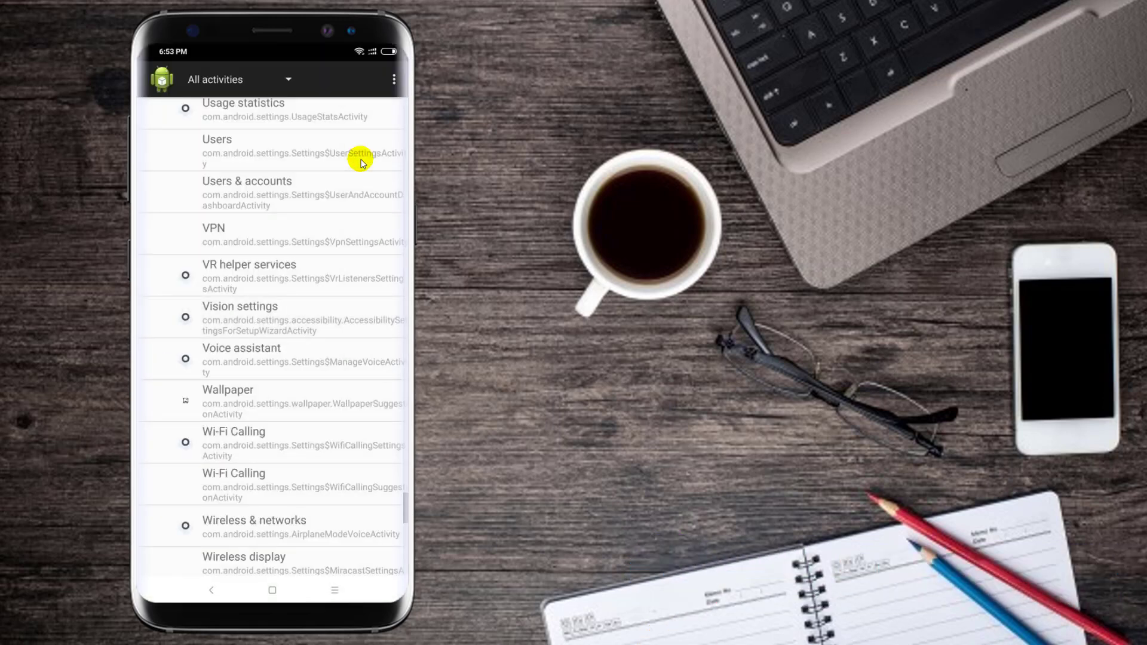
Step: Leave Activity Launcher, open the phone's Settings, and go to About phone
scroll(361, 164, up, 15)
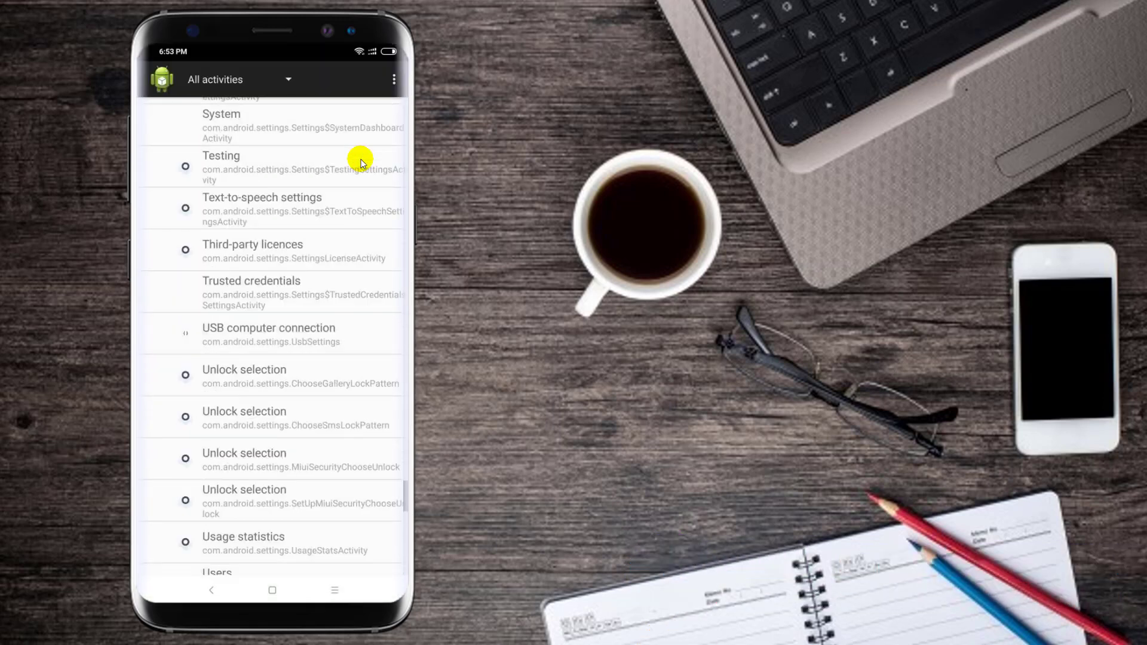
scroll(361, 163, up, 15)
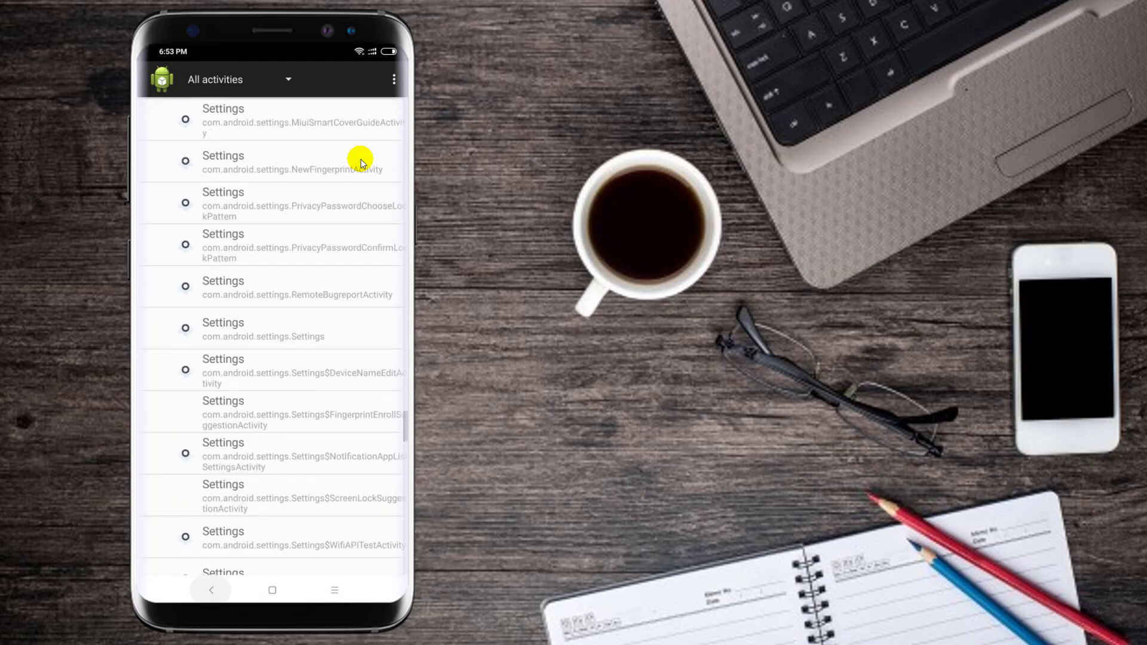
right_click(361, 163)
key(ctrl+n)
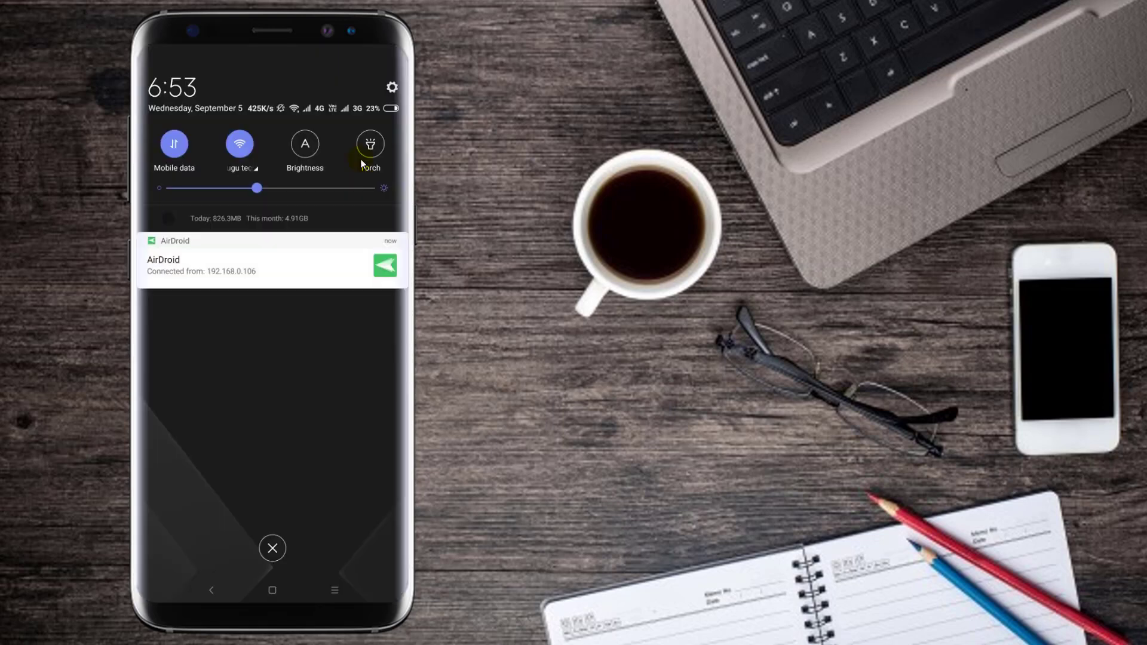
scroll(361, 163, down, 10)
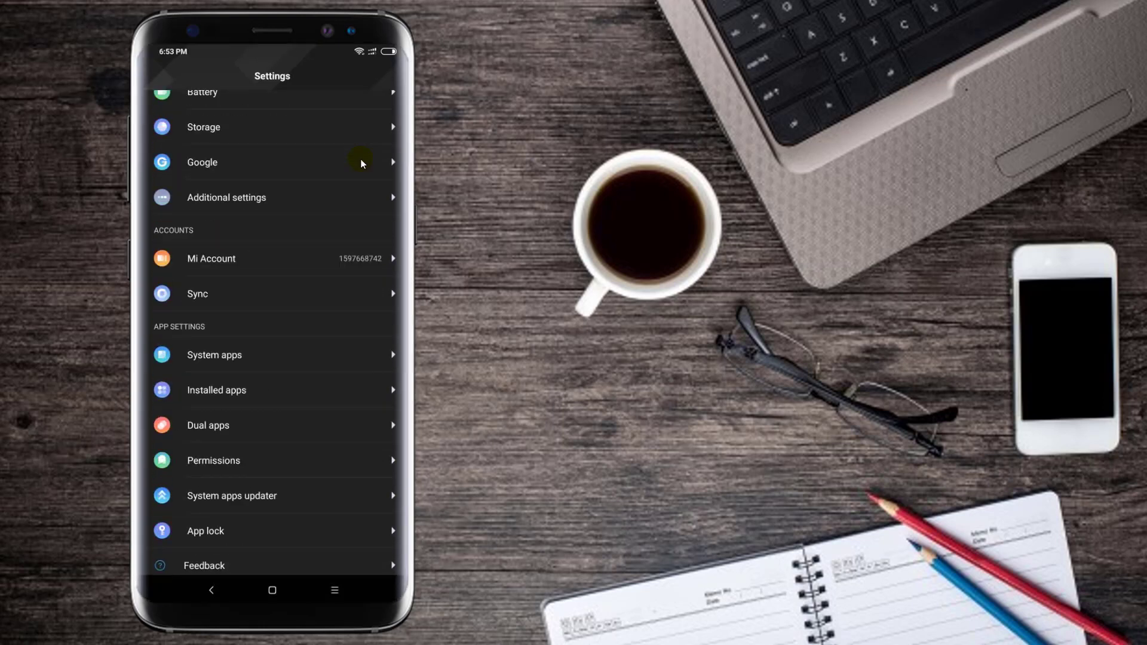
scroll(361, 164, up, 10)
click(361, 163)
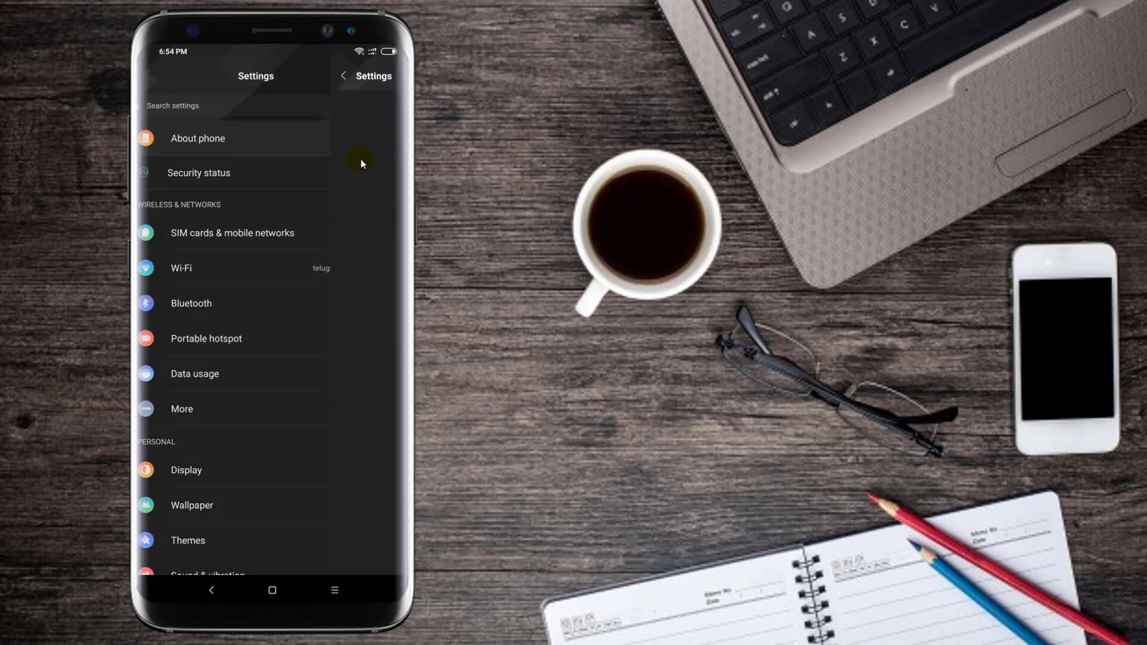
Step: Look through About phone, open the hidden easter egg behind the Android version entry, and leave back to the Settings list
scroll(361, 163, down, 2)
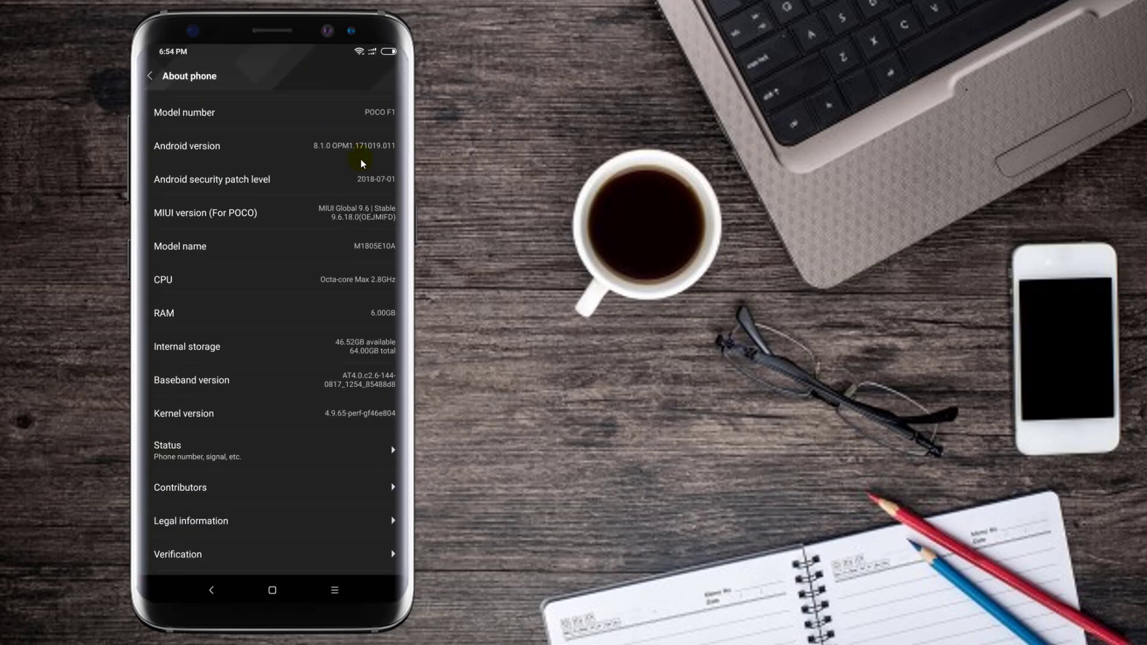
scroll(361, 163, up, 1)
scroll(361, 163, up, 1)
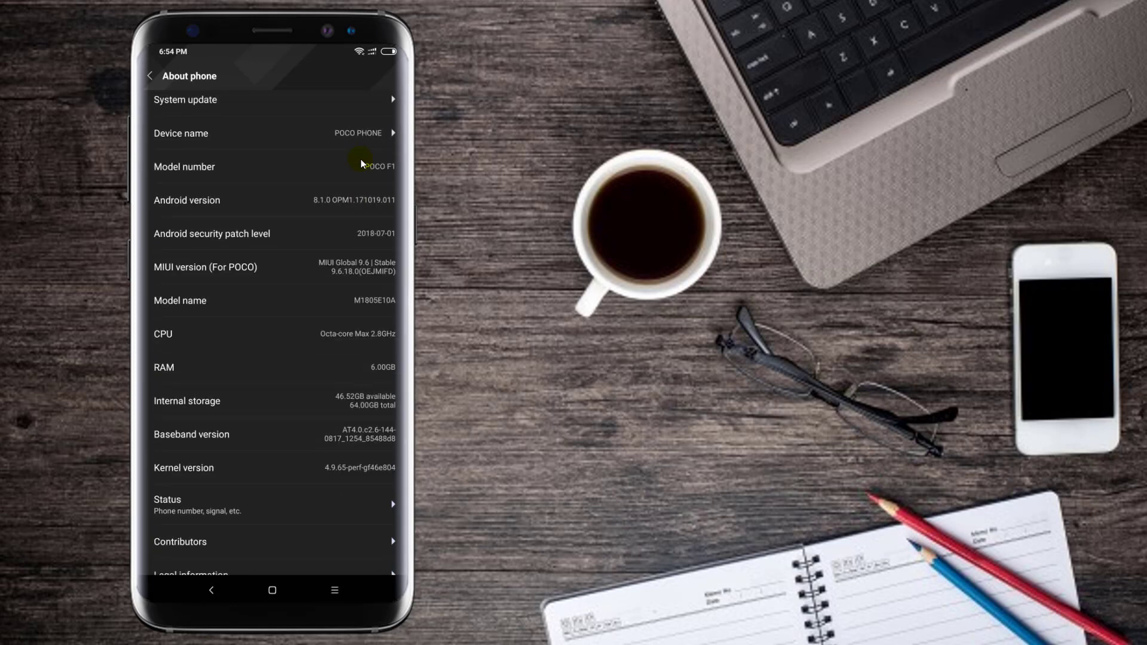
click(361, 163)
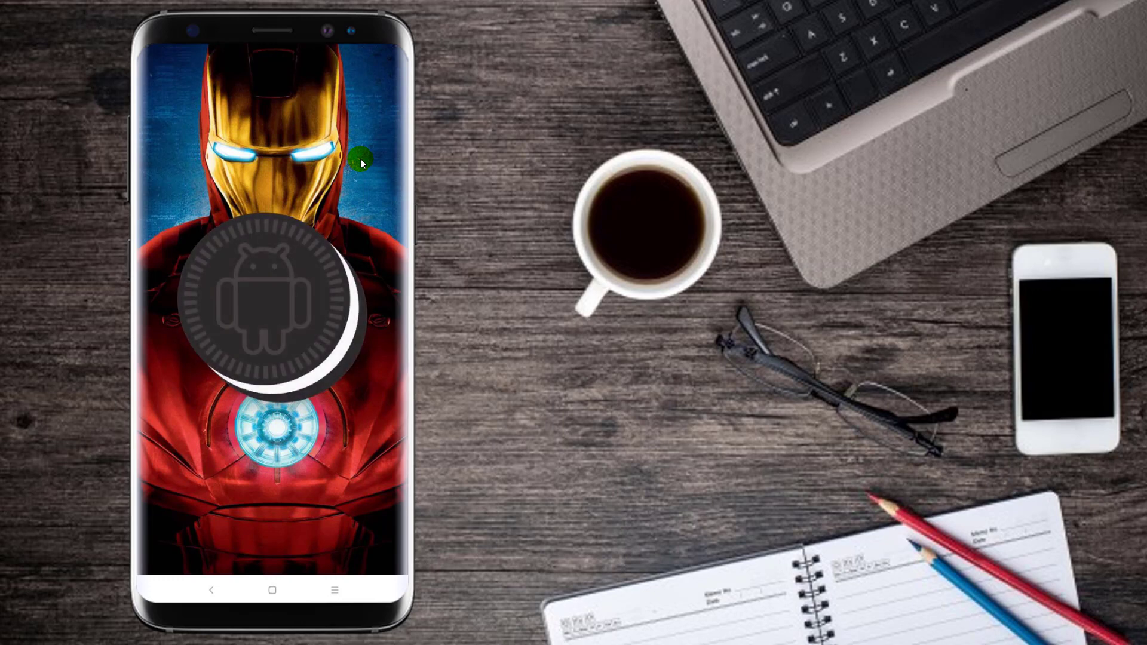
right_click(361, 159)
right_click(361, 164)
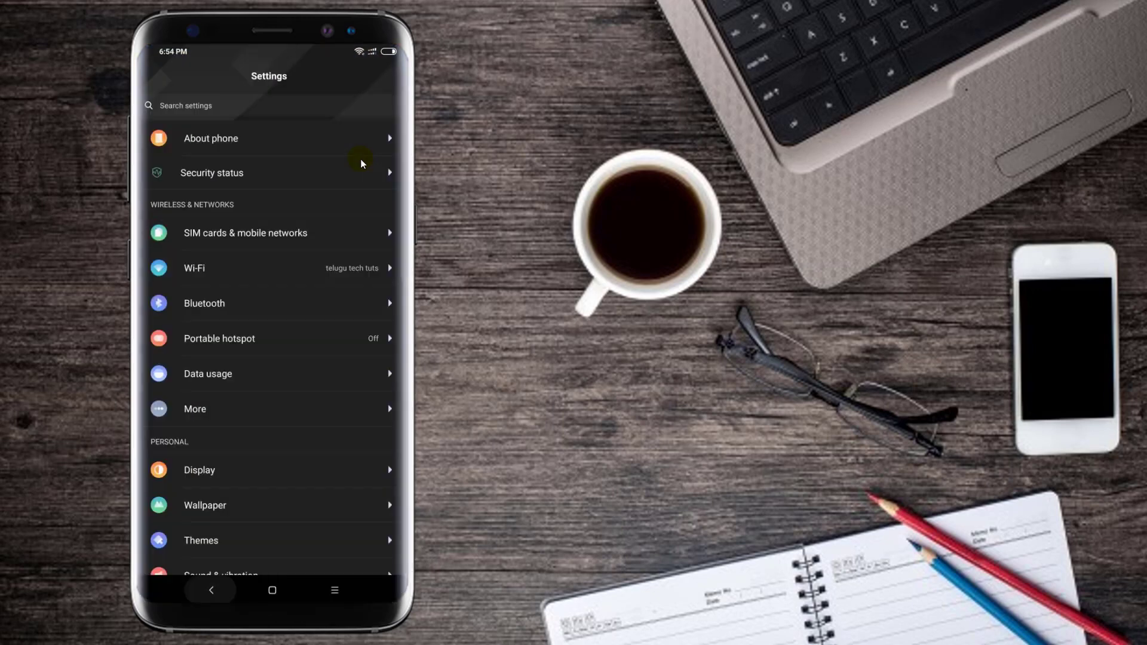
right_click(361, 163)
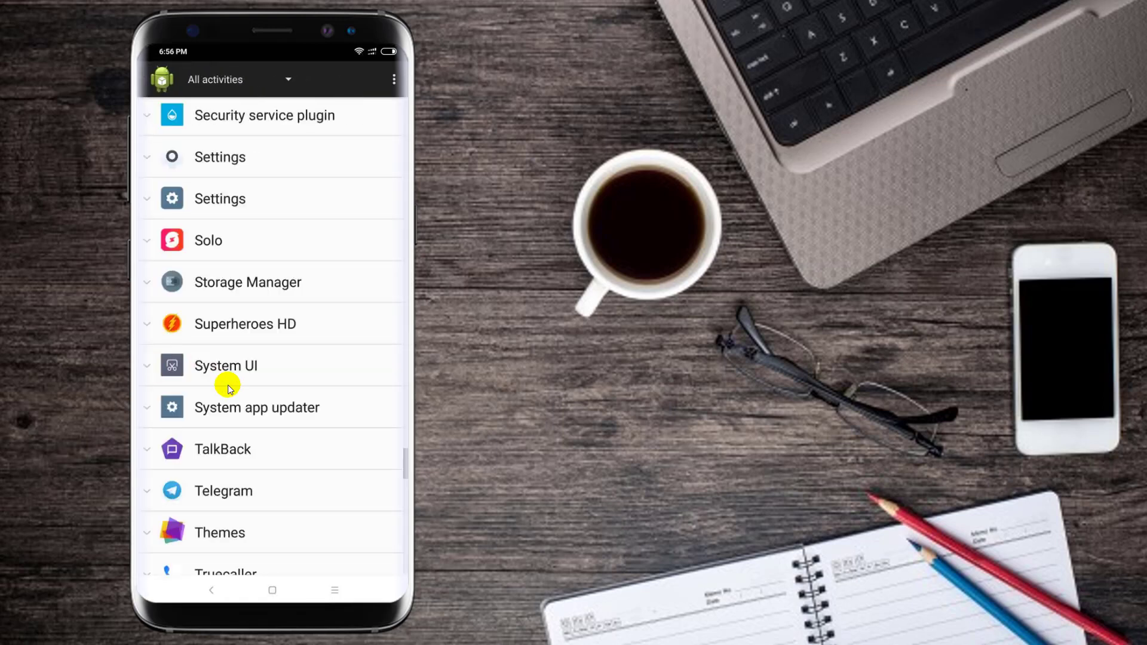
Step: Expand the System UI activities in Activity Launcher and launch the dessert_case activity
click(228, 382)
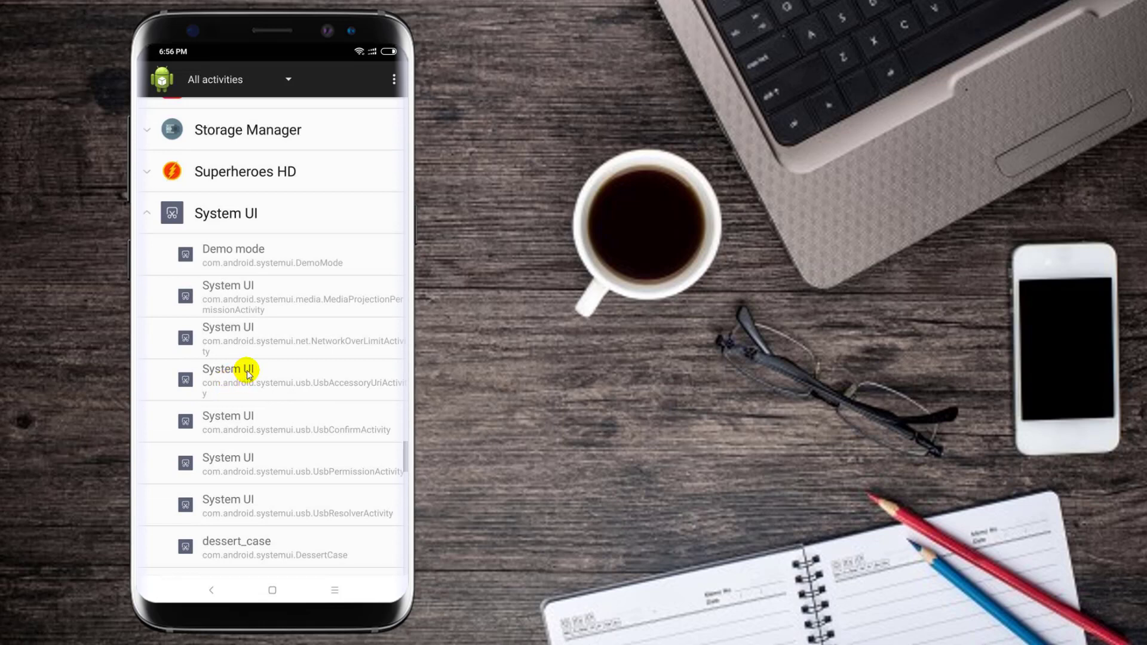
scroll(248, 373, down, 1)
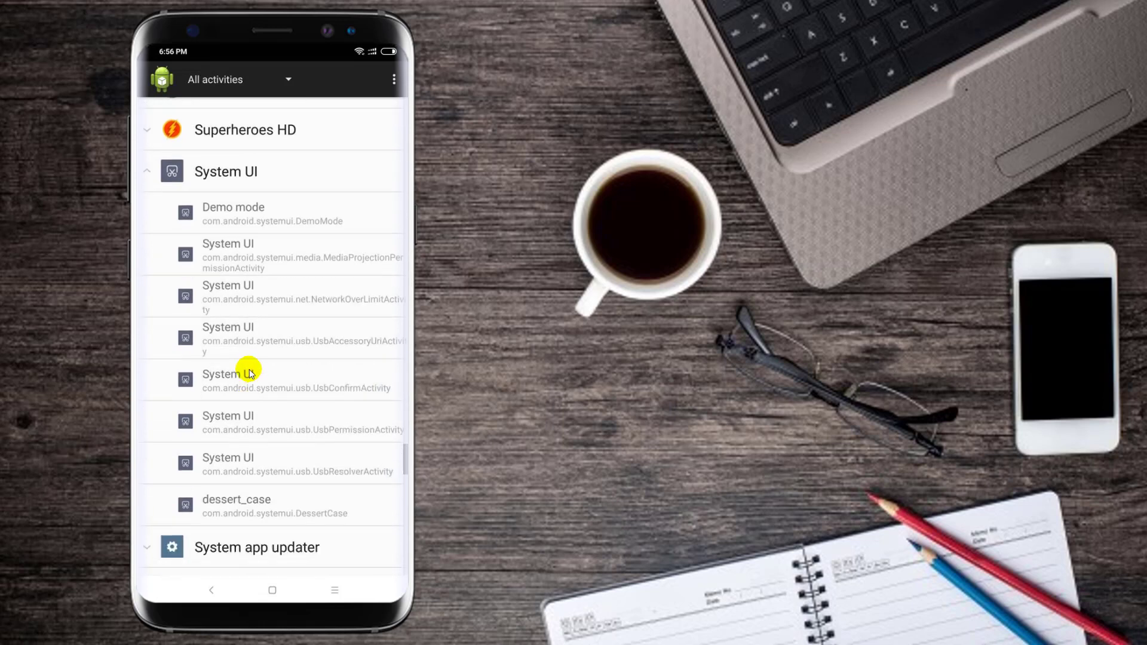
click(248, 506)
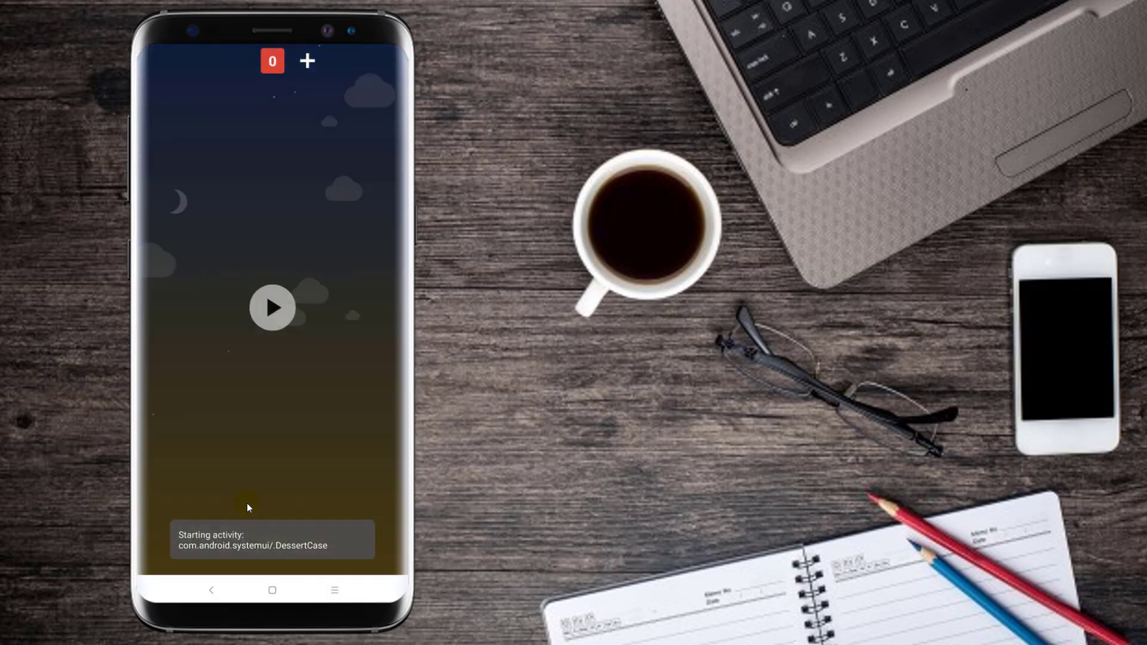
Step: Start the hidden Android mini game and play several rounds, steering the robot between the marshmallow obstacles
click(277, 421)
click(278, 423)
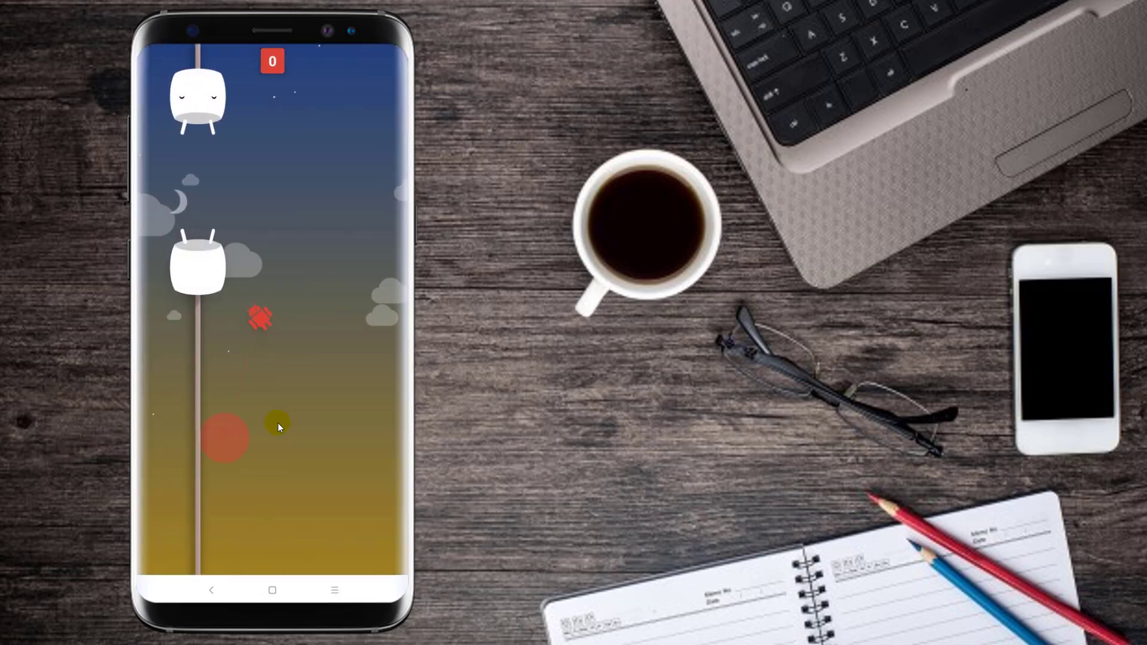
click(278, 424)
click(278, 425)
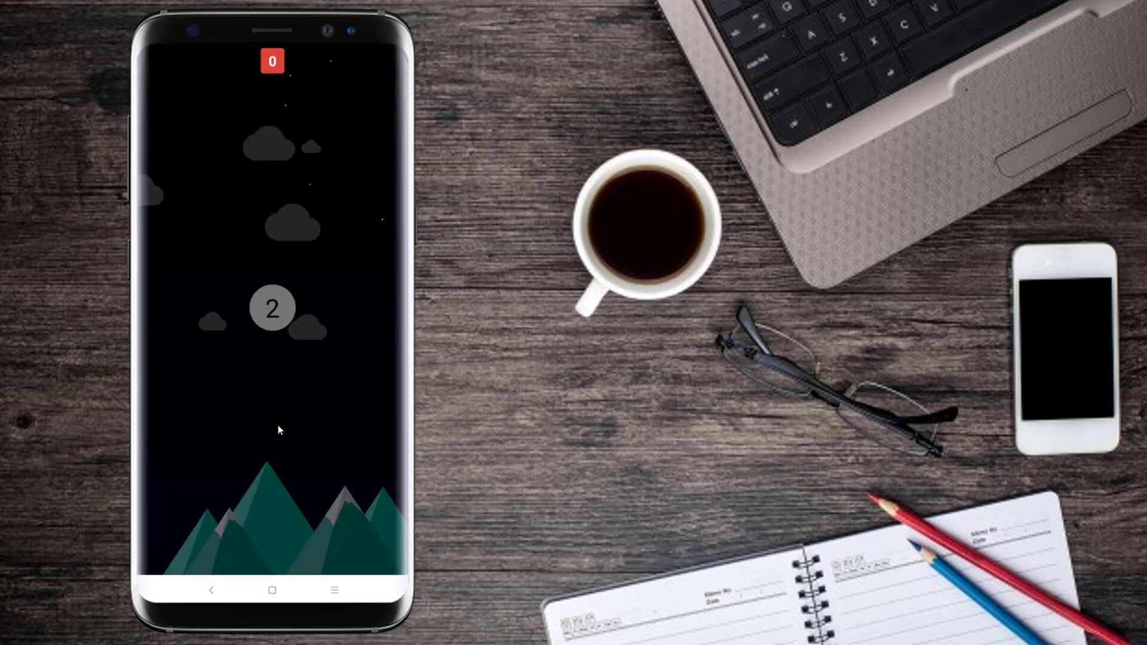
click(313, 434)
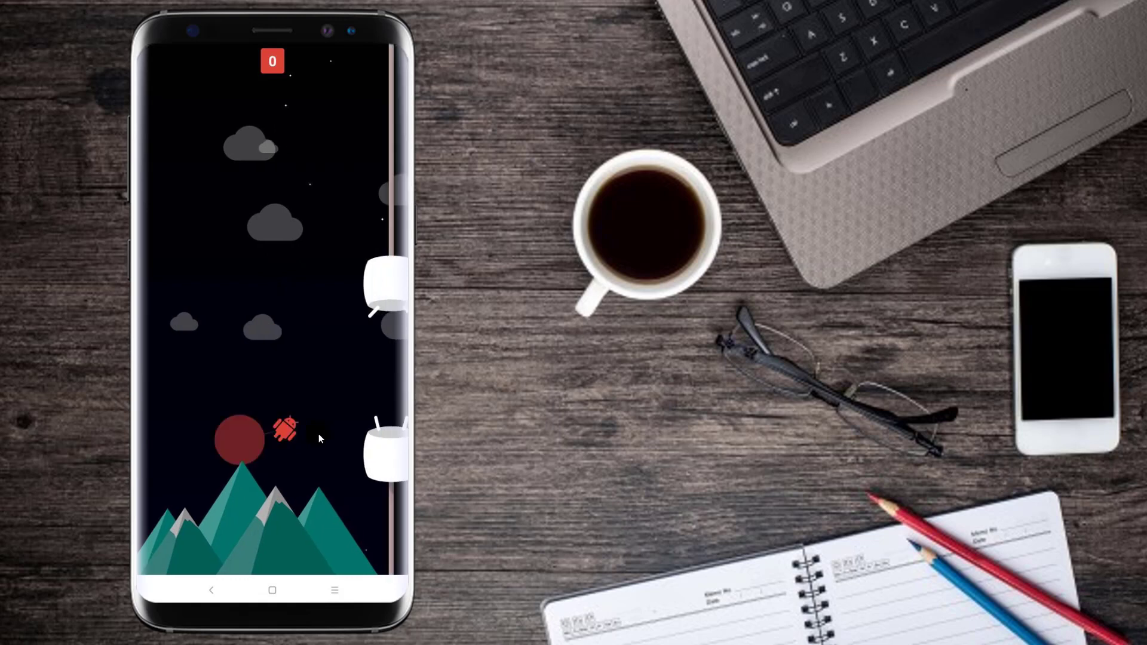
click(318, 434)
click(322, 439)
click(322, 439)
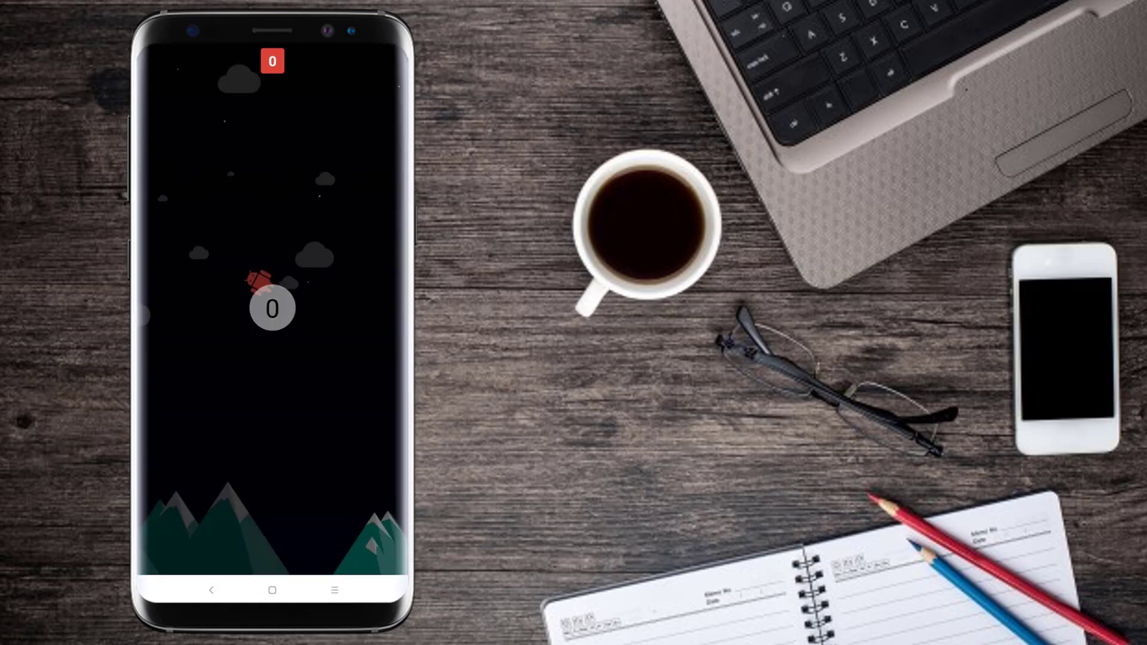
click(320, 437)
click(320, 436)
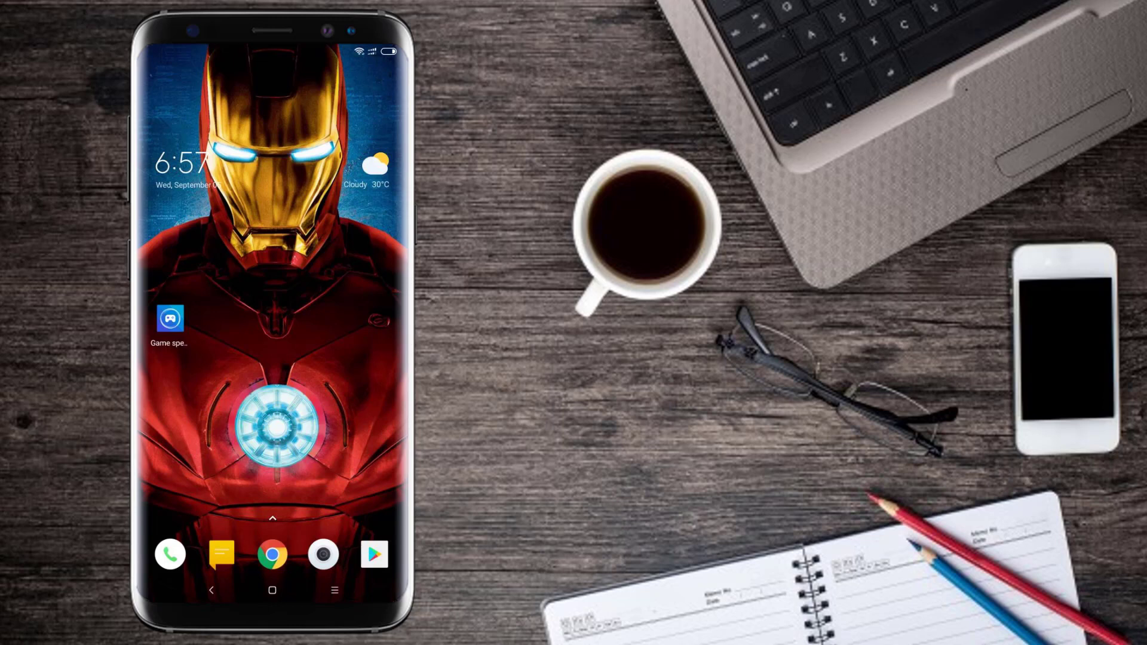
Step: Show the recent apps and start split-screen mode
click(334, 590)
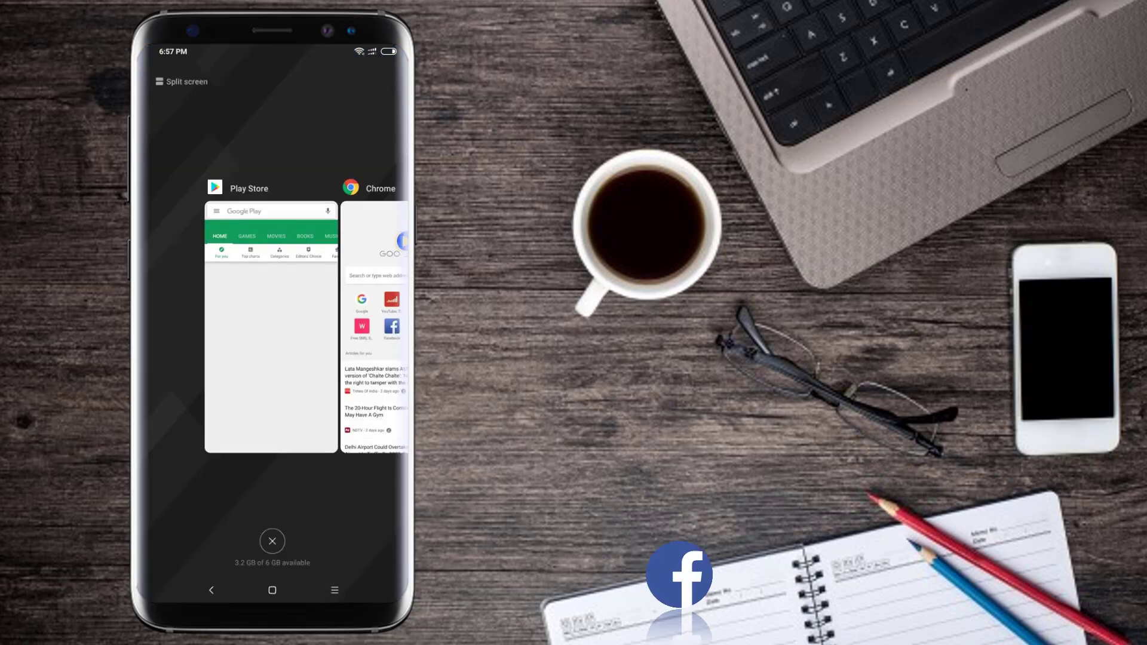
click(196, 85)
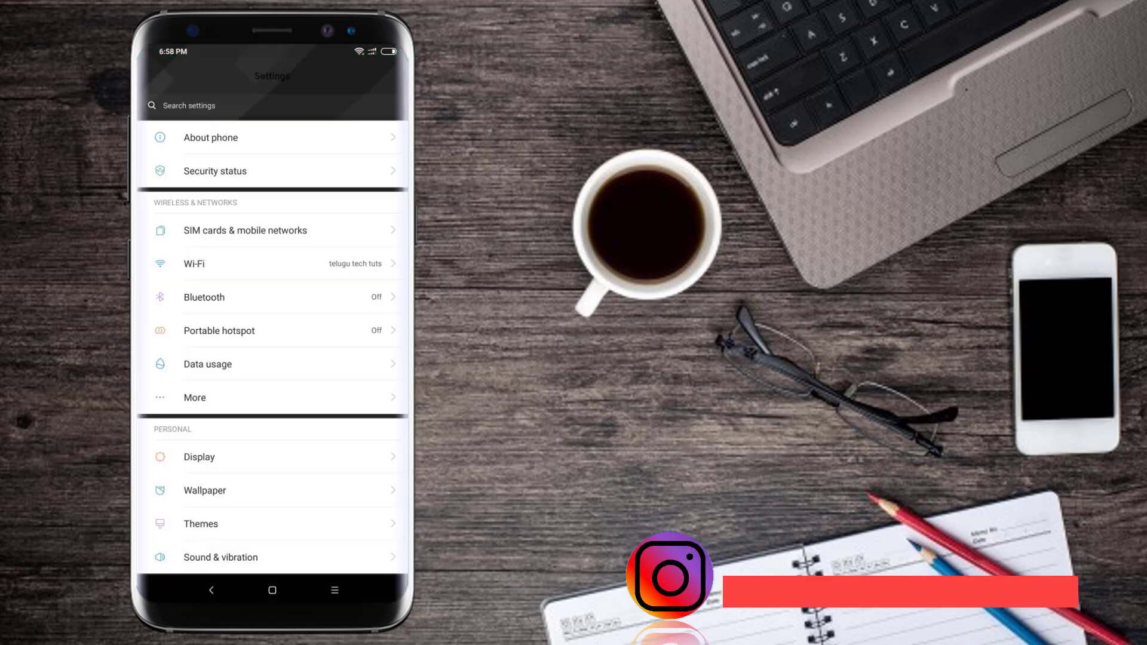
Step: Open About phone from Settings, try to unlock developer mode through the MIUI version entry, and return to the home screen
scroll(272, 346, down, 15)
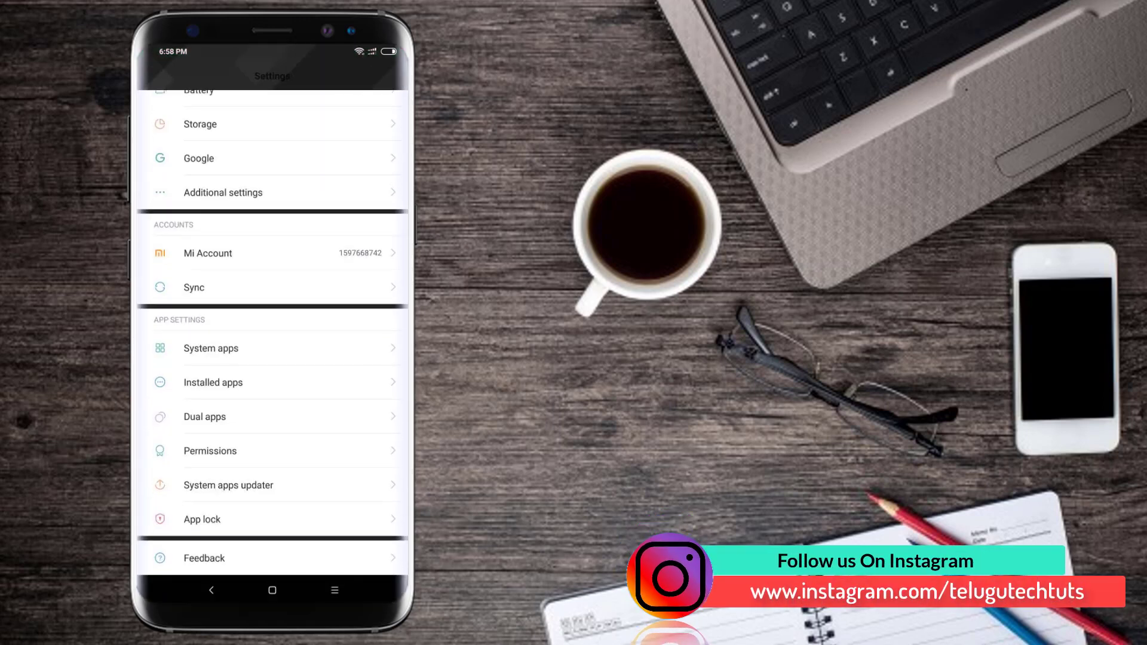
scroll(272, 332, up, 10)
click(203, 137)
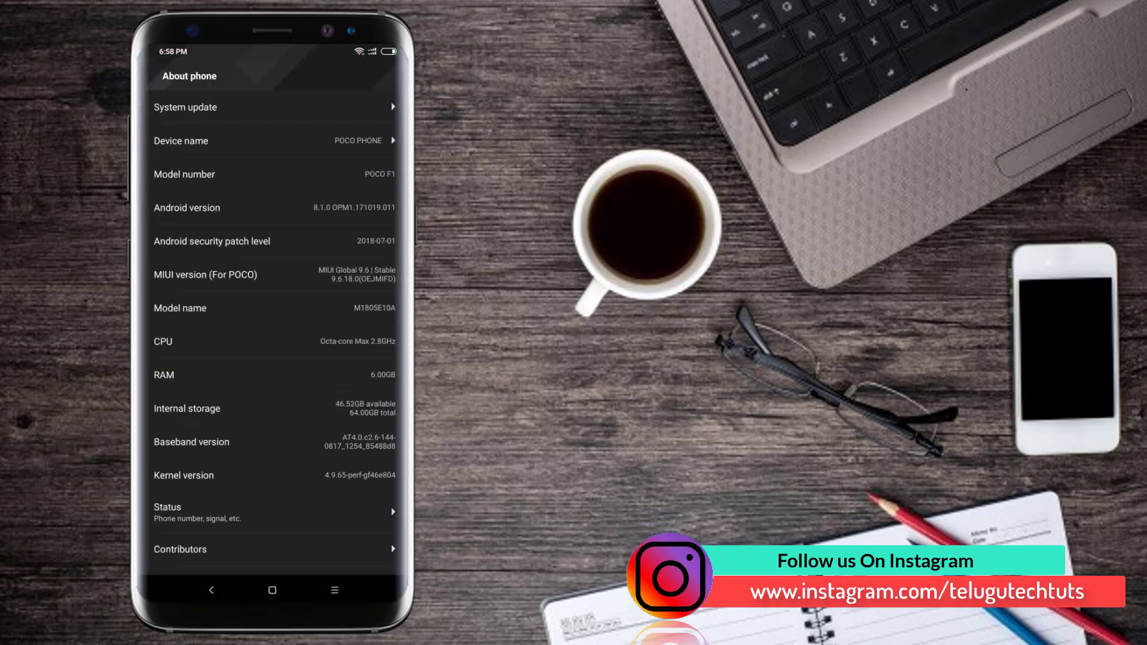
scroll(273, 335, down, 3)
scroll(257, 310, up, 3)
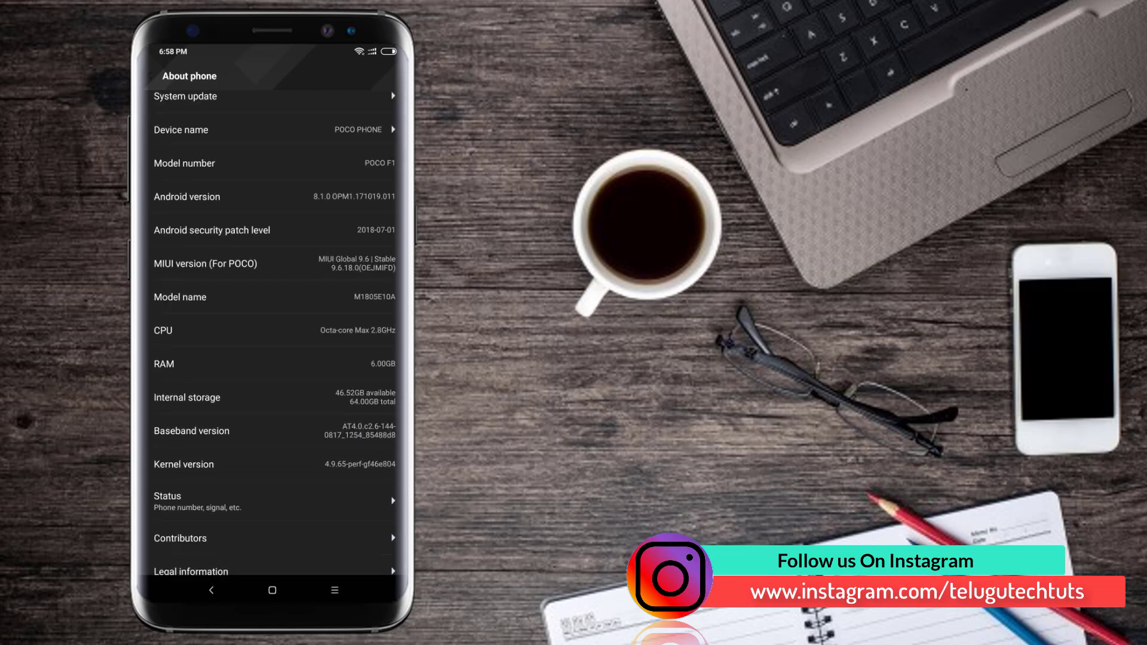
click(245, 288)
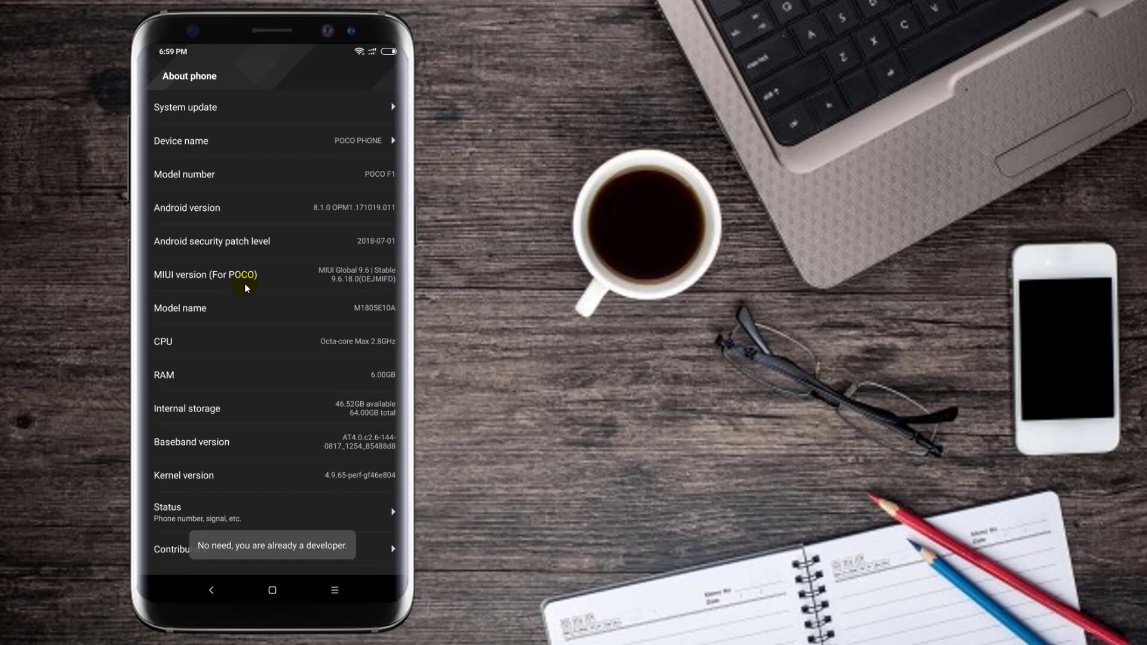
key(Escape)
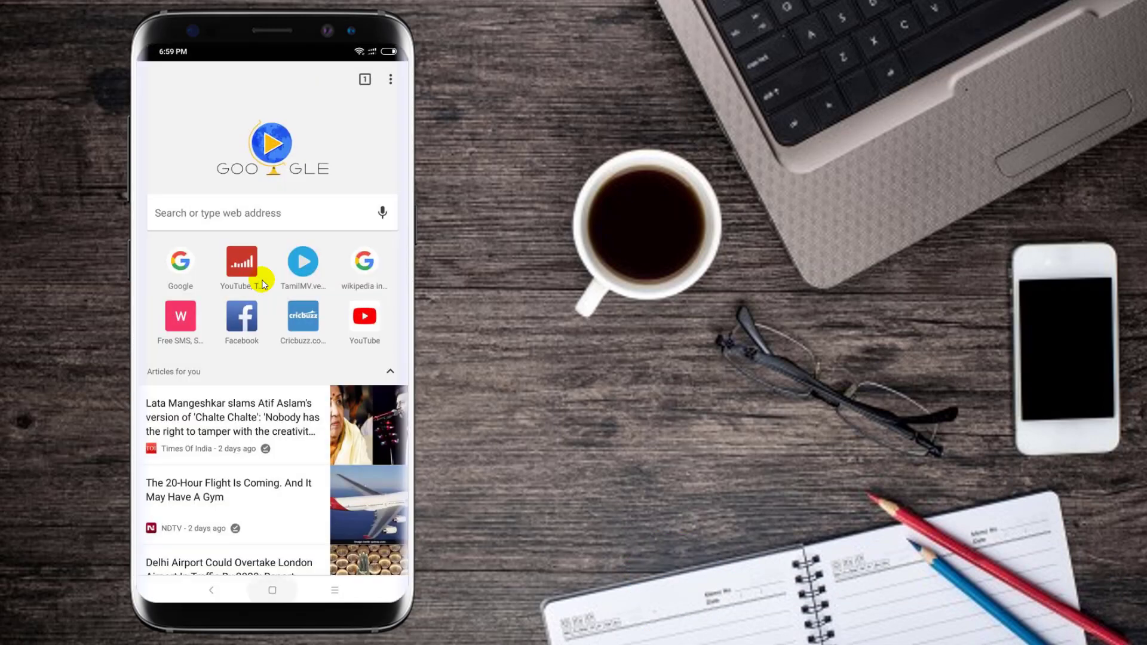
middle_click(262, 284)
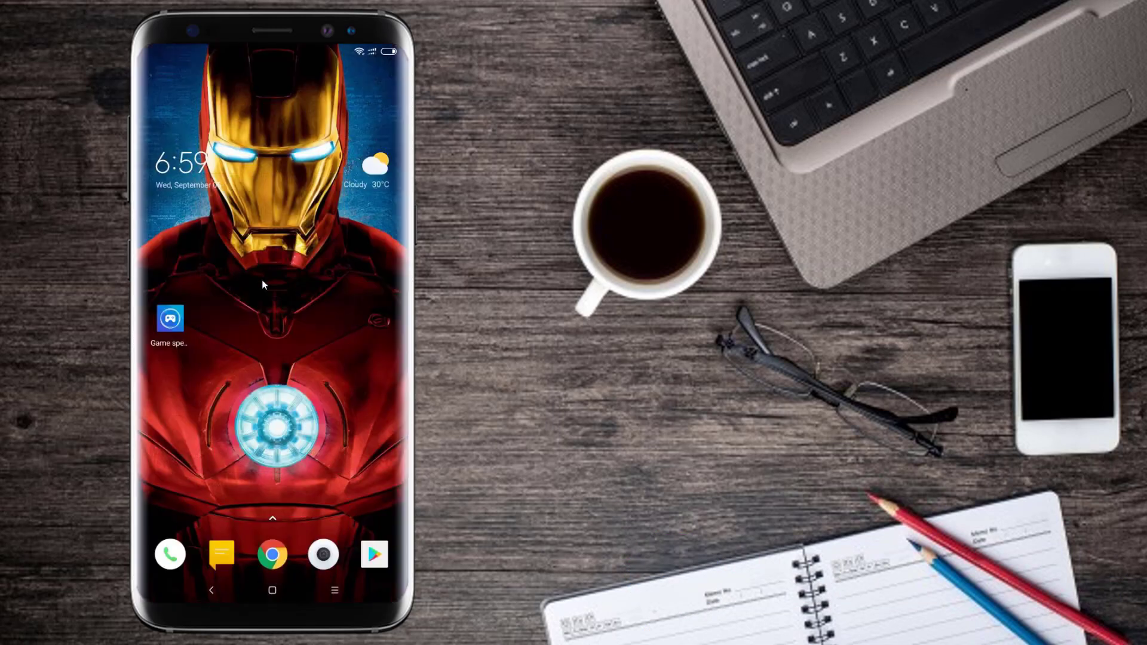
Step: Open the phone's Settings from the home screen and go to Additional settings
scroll(262, 281, down, 10)
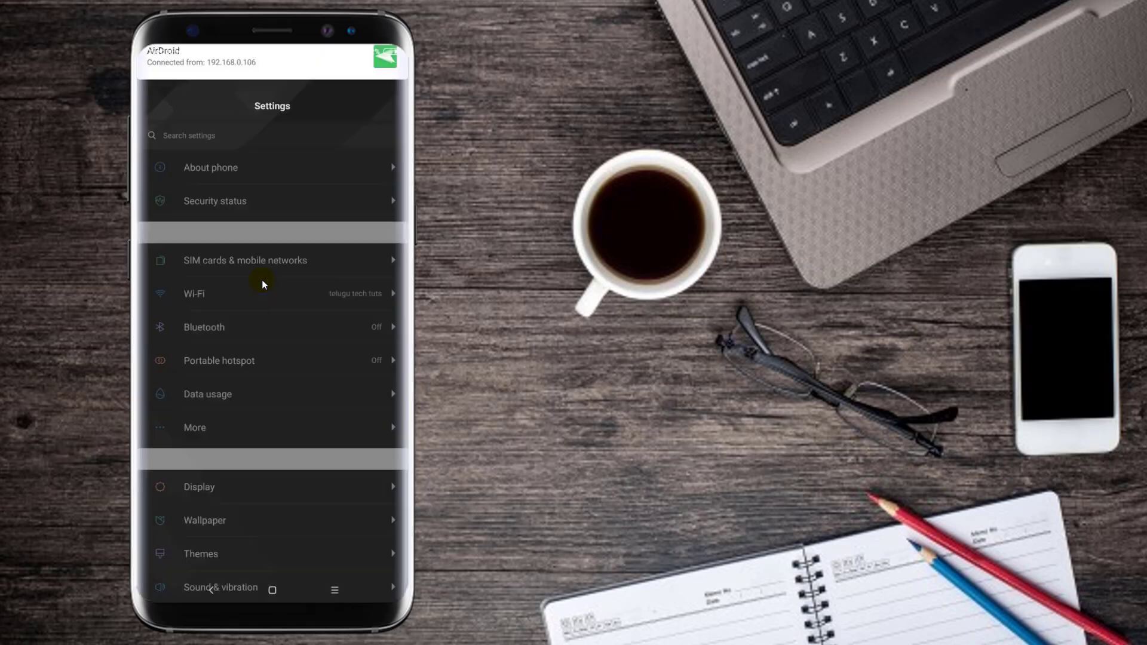
scroll(262, 284, down, 10)
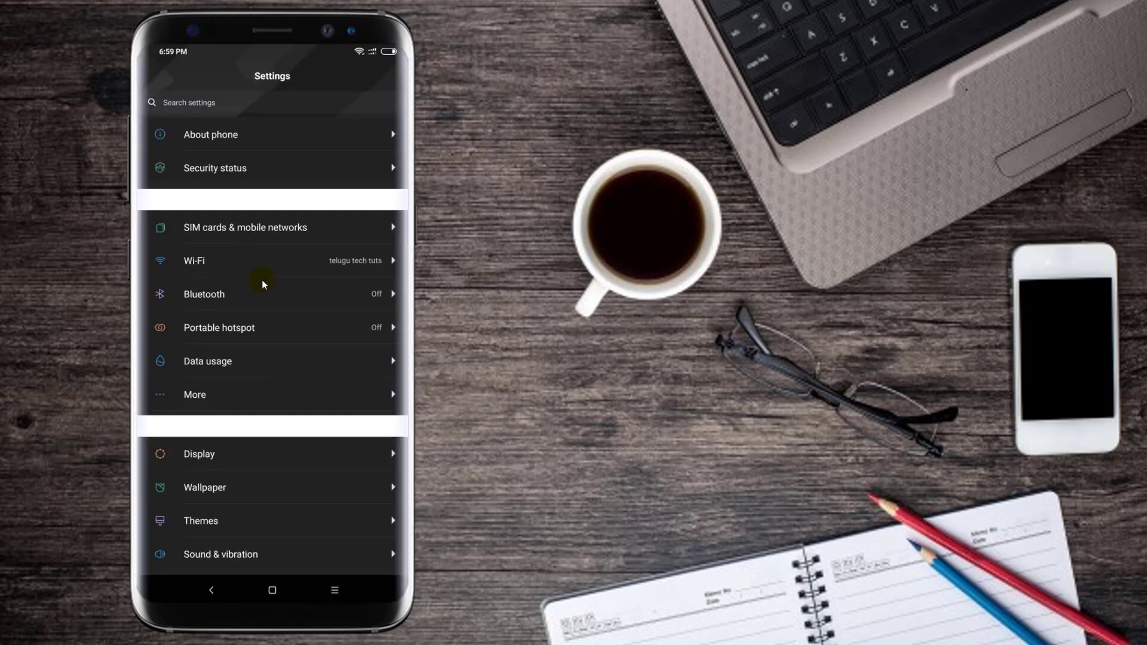
scroll(262, 284, down, 5)
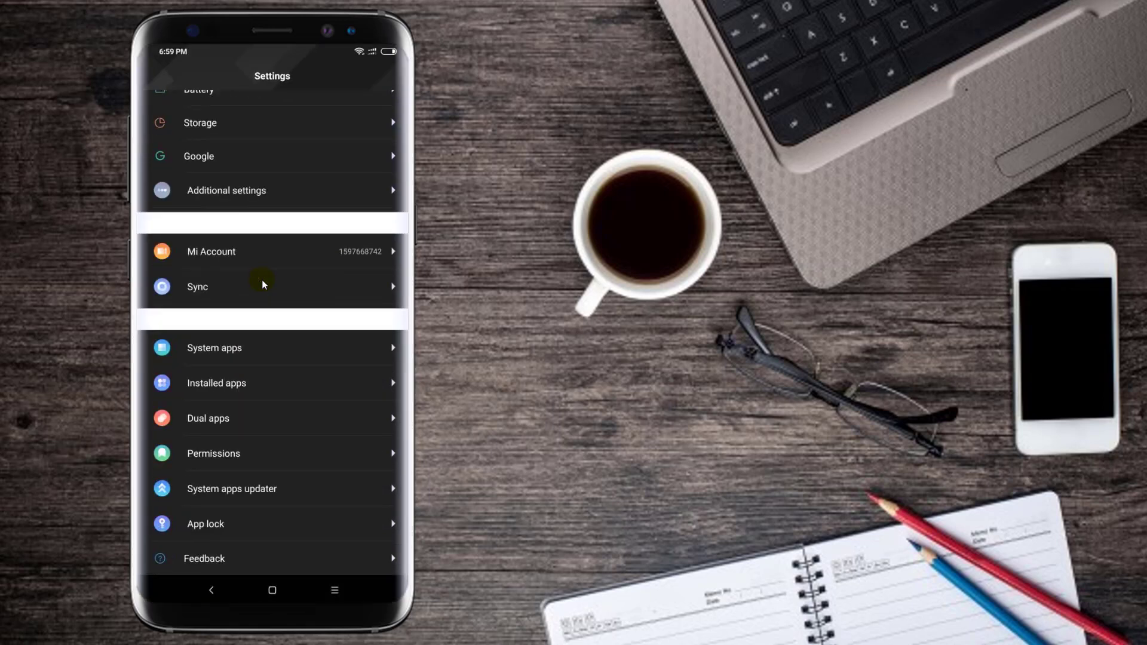
scroll(263, 284, up, 3)
click(263, 284)
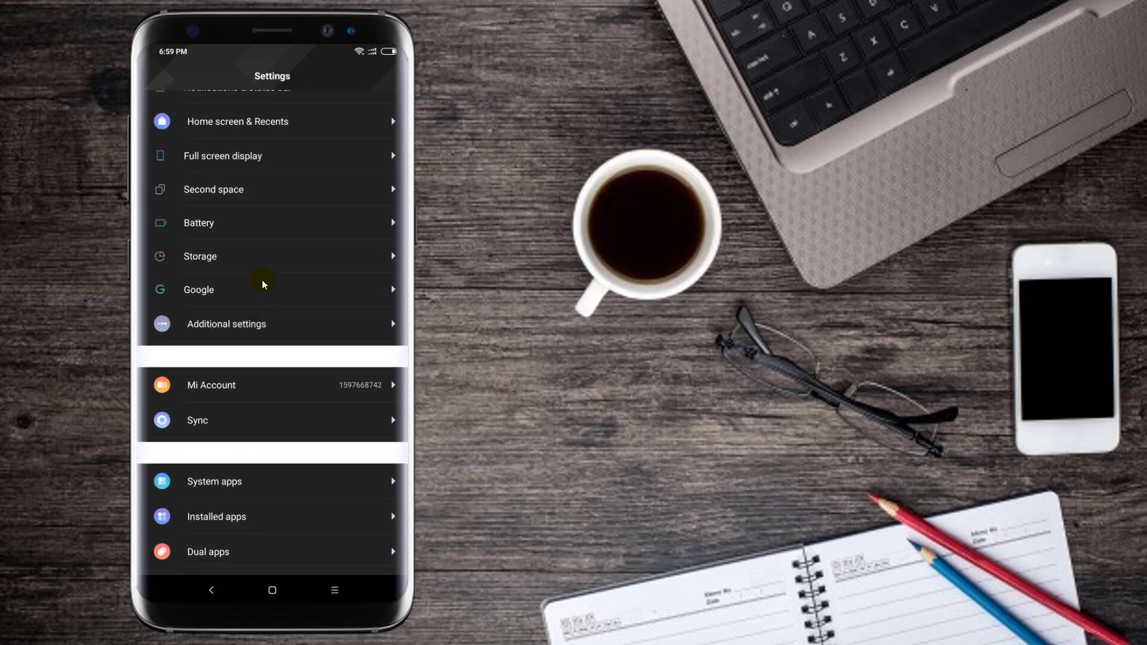
scroll(262, 280, down, 1)
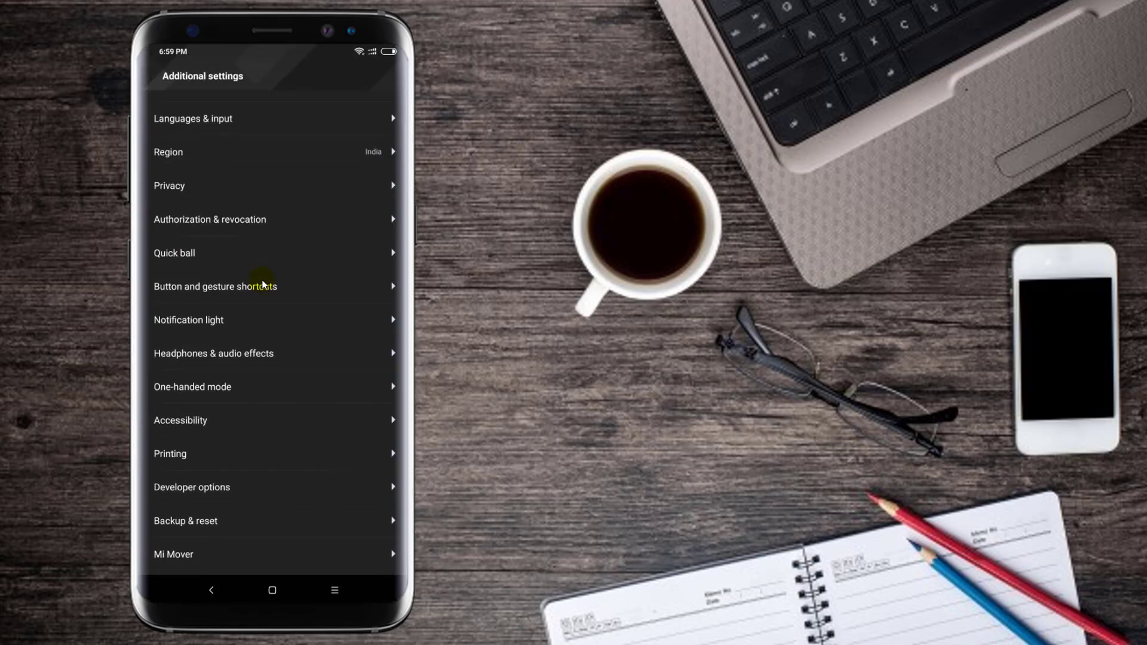
Step: Open Developer options, locate the Force activities to be re-sizable setting, and cancel the Delete Second space prompt
scroll(262, 280, down, 10)
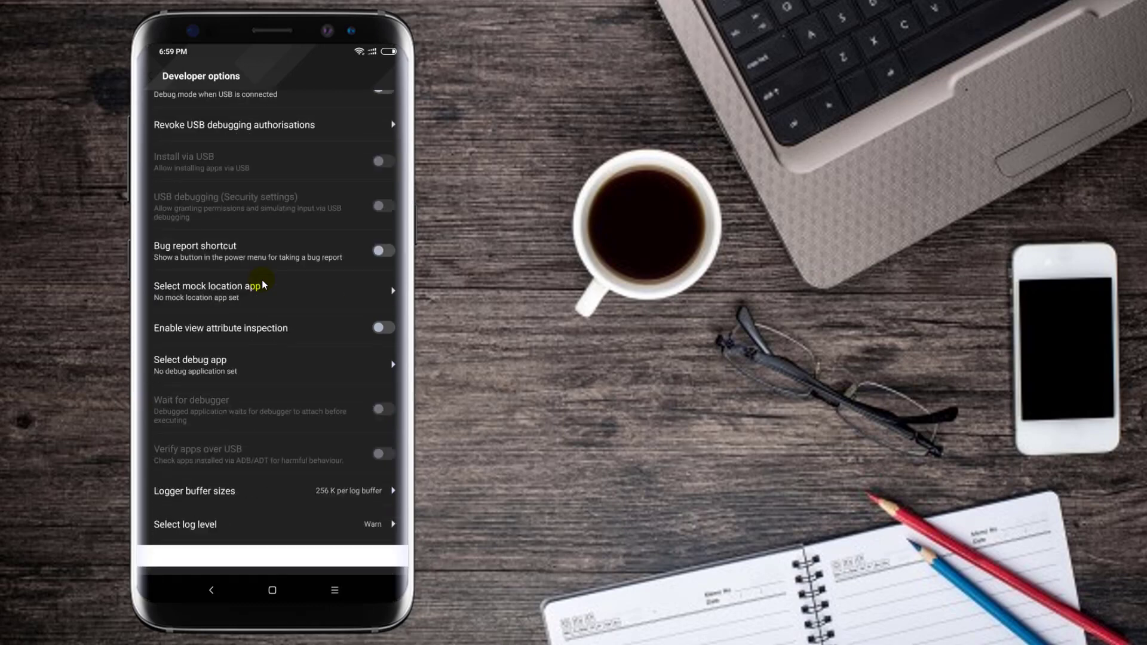
scroll(262, 280, down, 10)
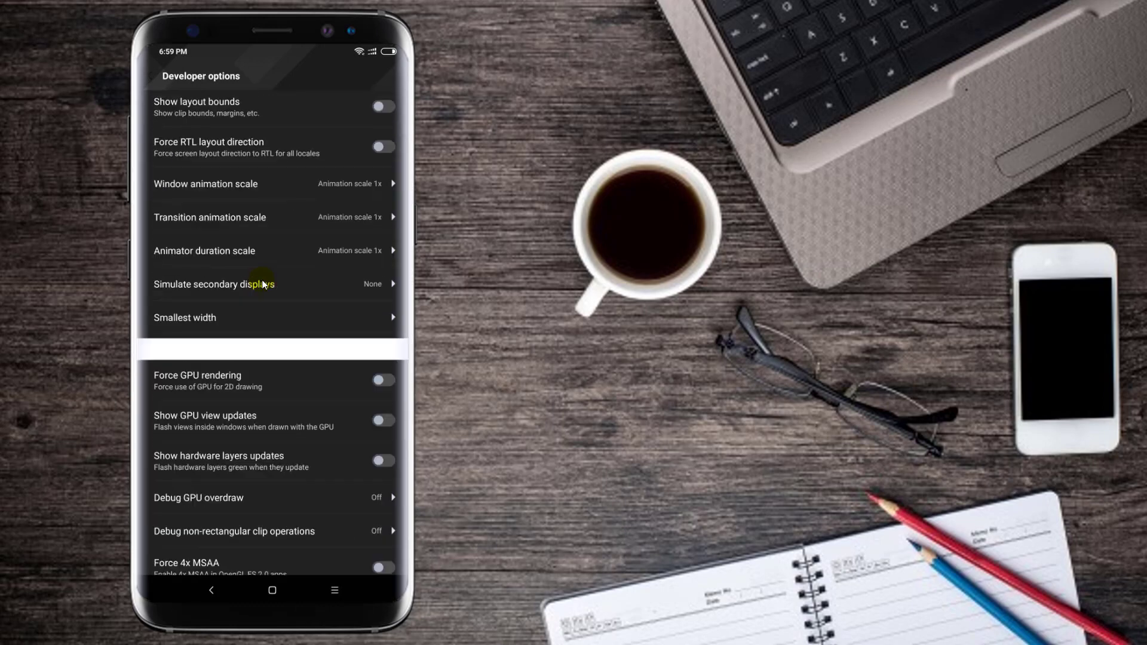
scroll(263, 282, down, 10)
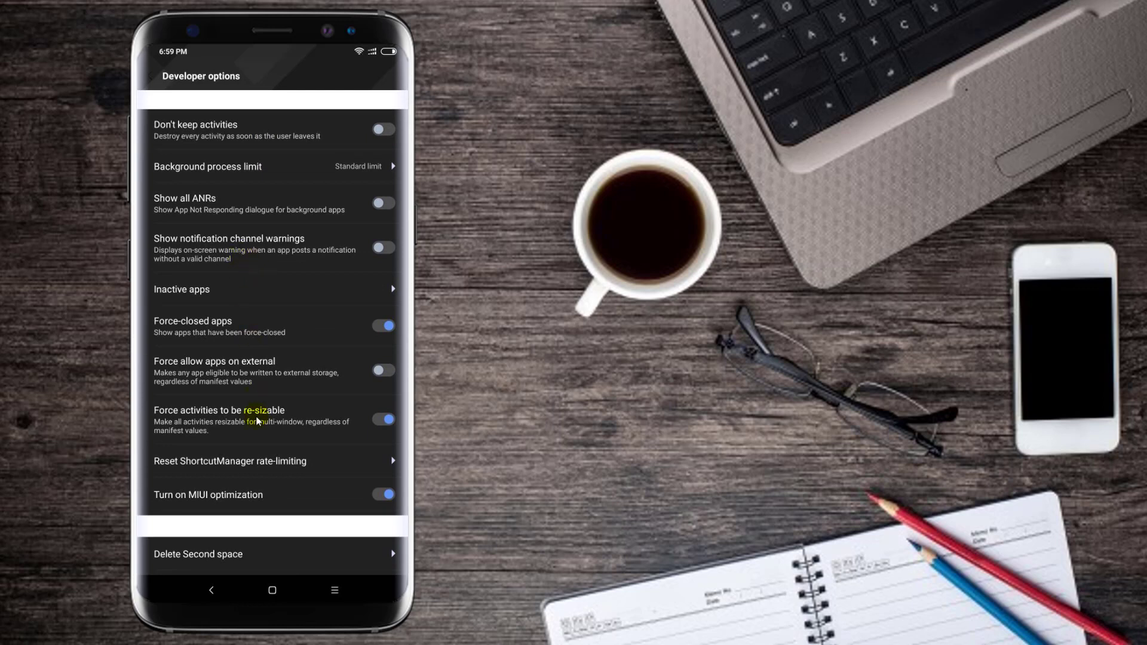
click(388, 432)
click(393, 434)
click(199, 554)
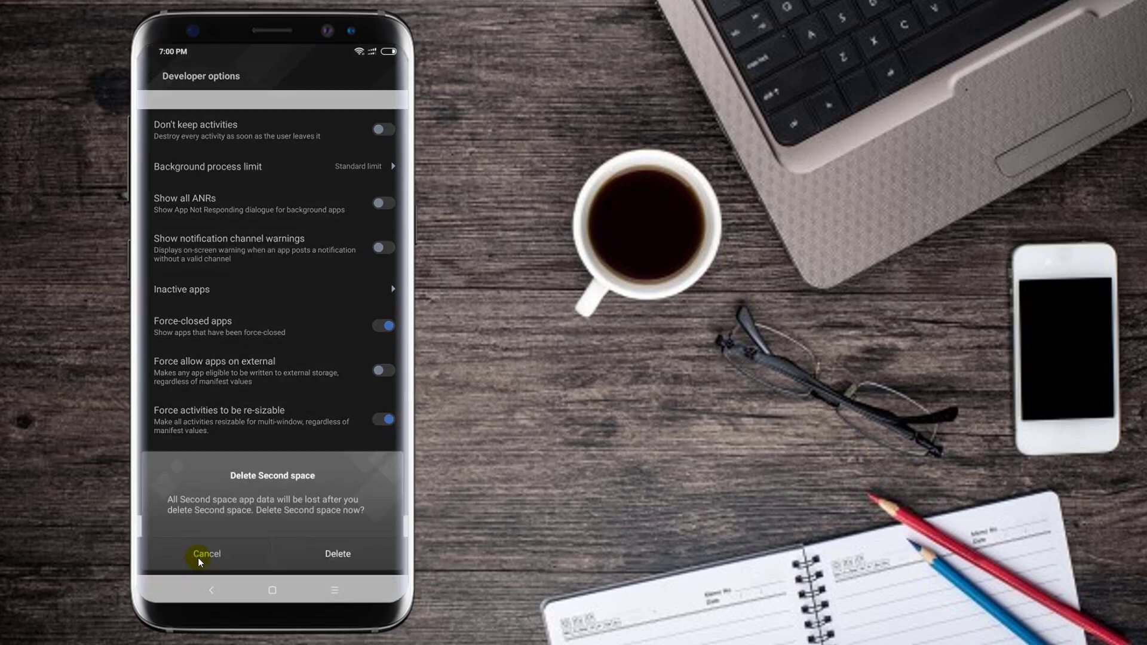
click(200, 556)
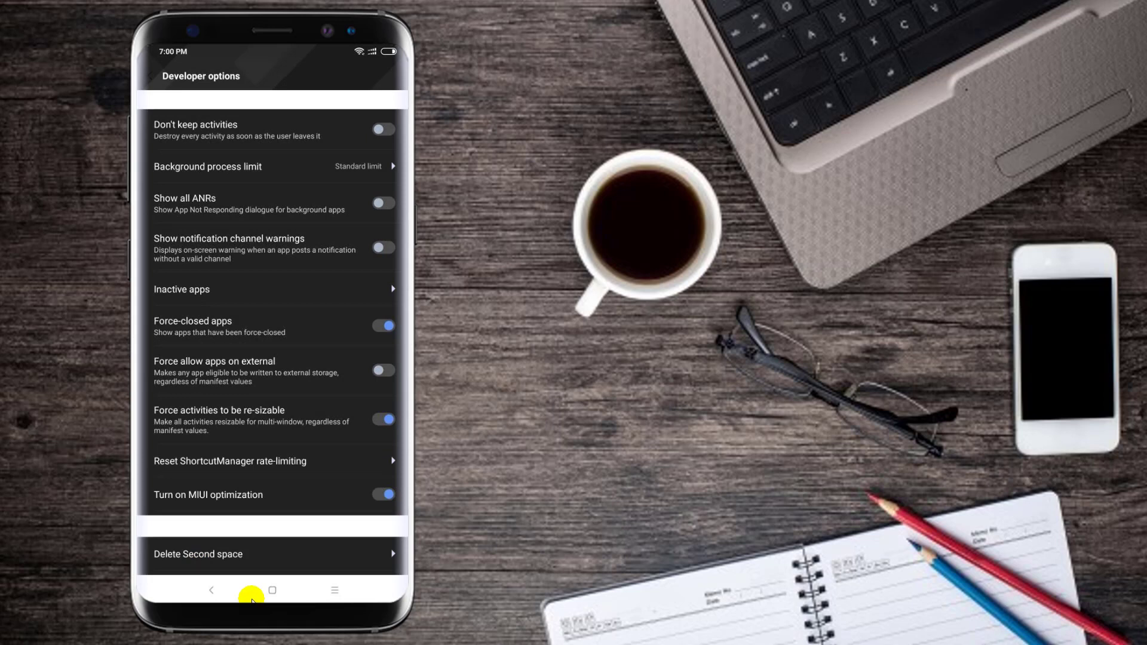
Step: Leave Developer options, Additional settings and the app drawer to return to the home screen
click(251, 597)
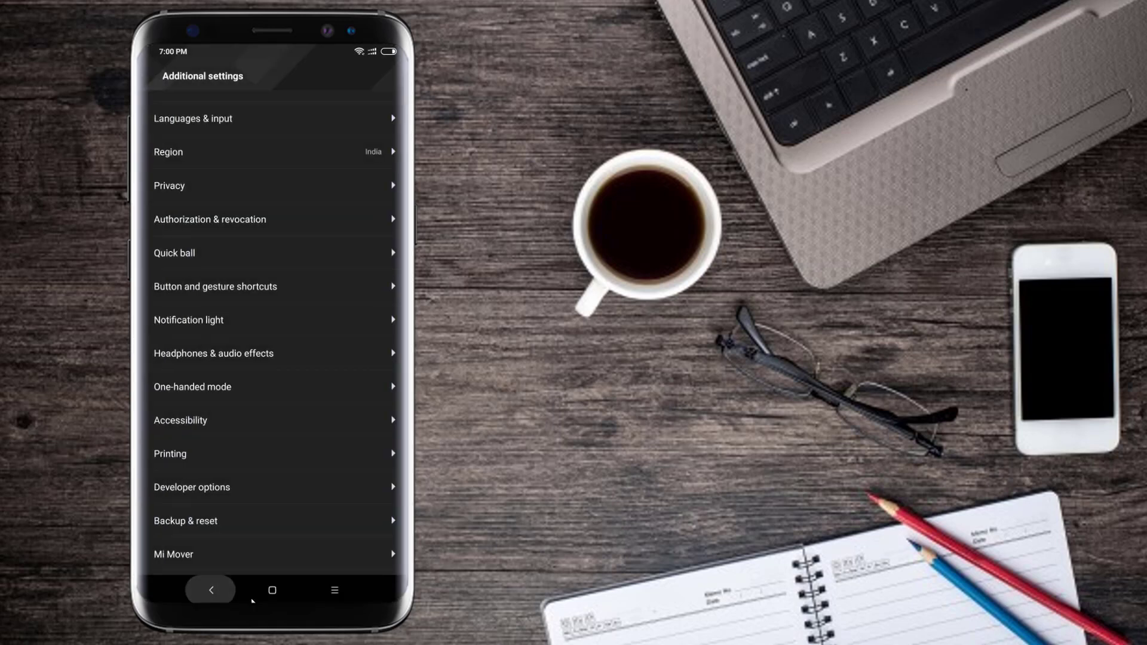
click(252, 600)
click(253, 600)
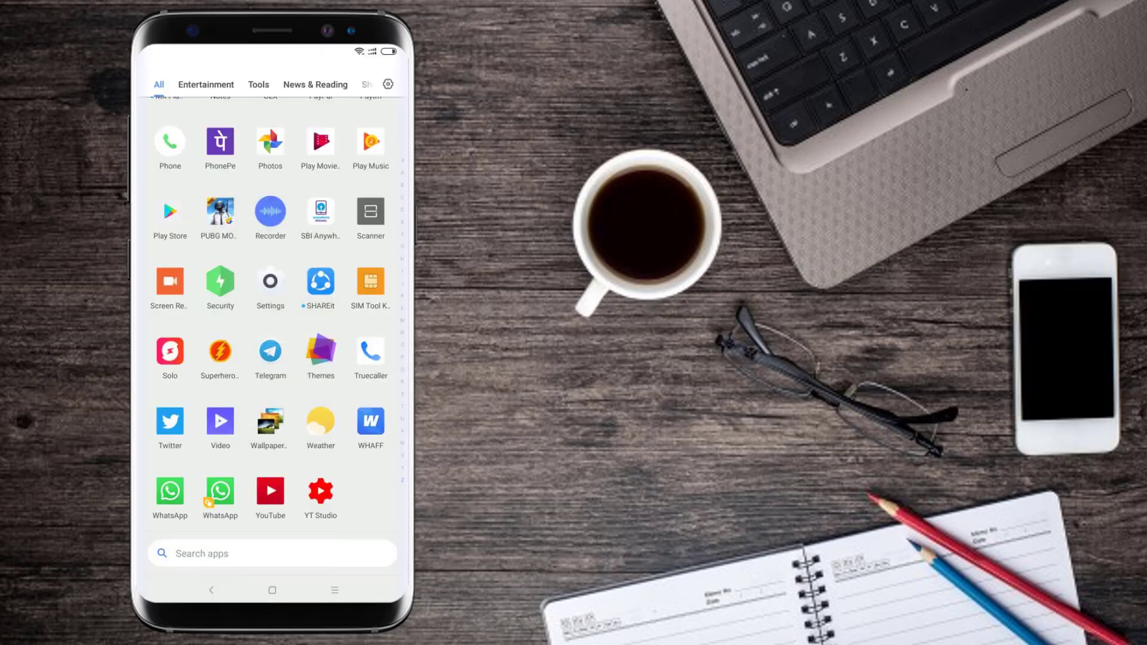
click(253, 600)
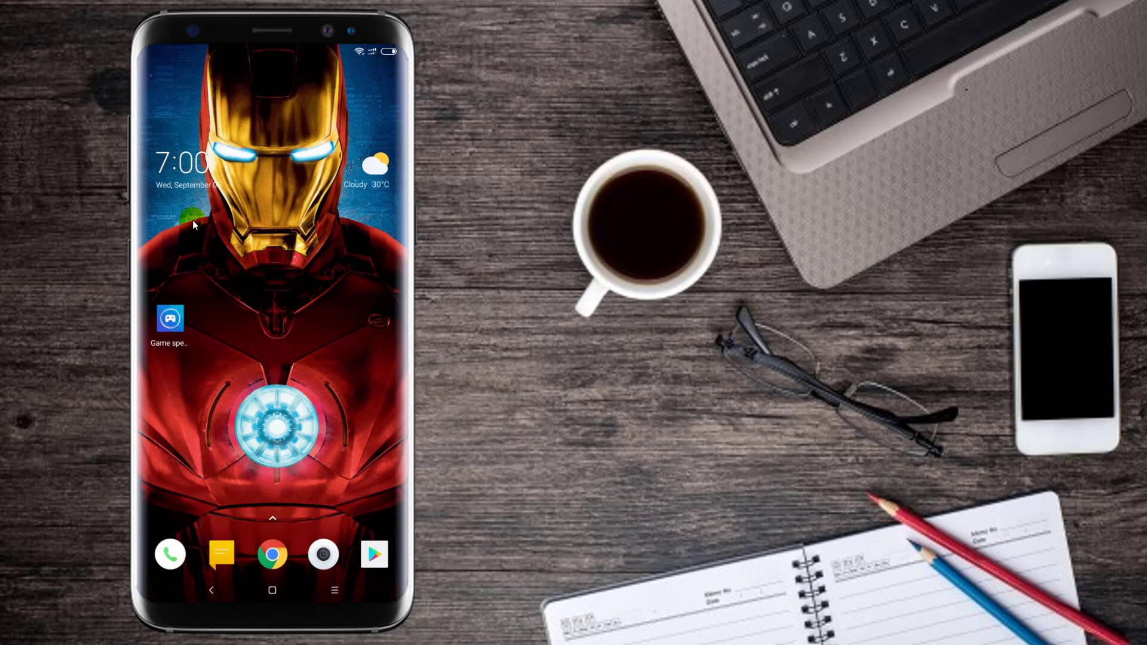
Step: Move the Game speed booster shortcut to a free spot on the home screen and turn on Lock Home screen layout
click(177, 317)
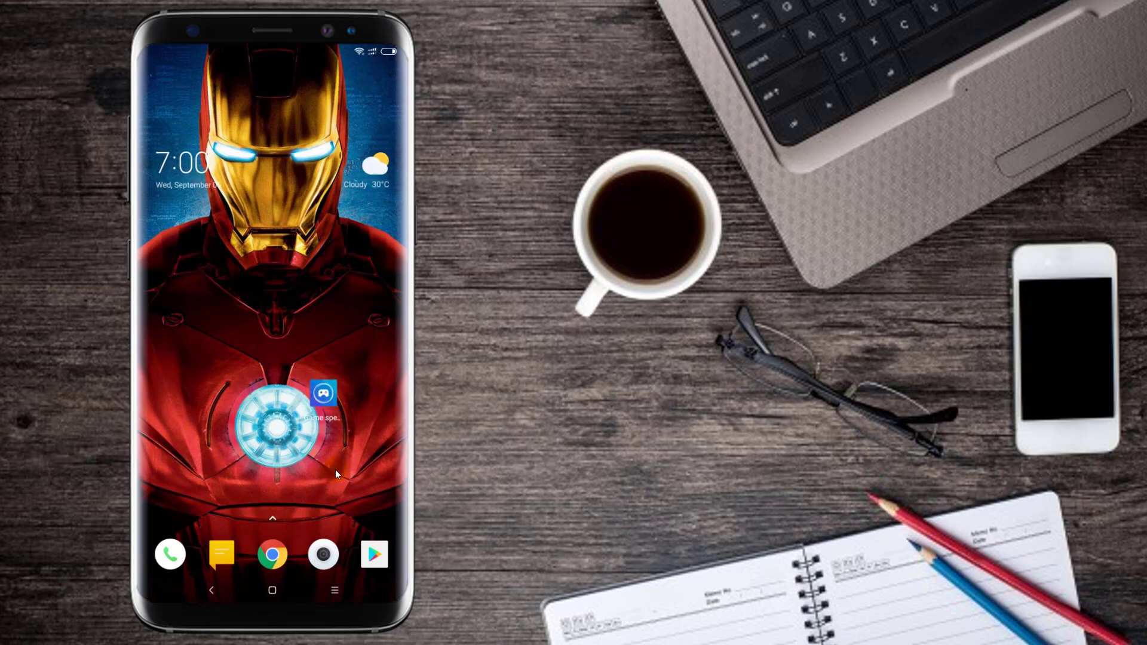
click(355, 493)
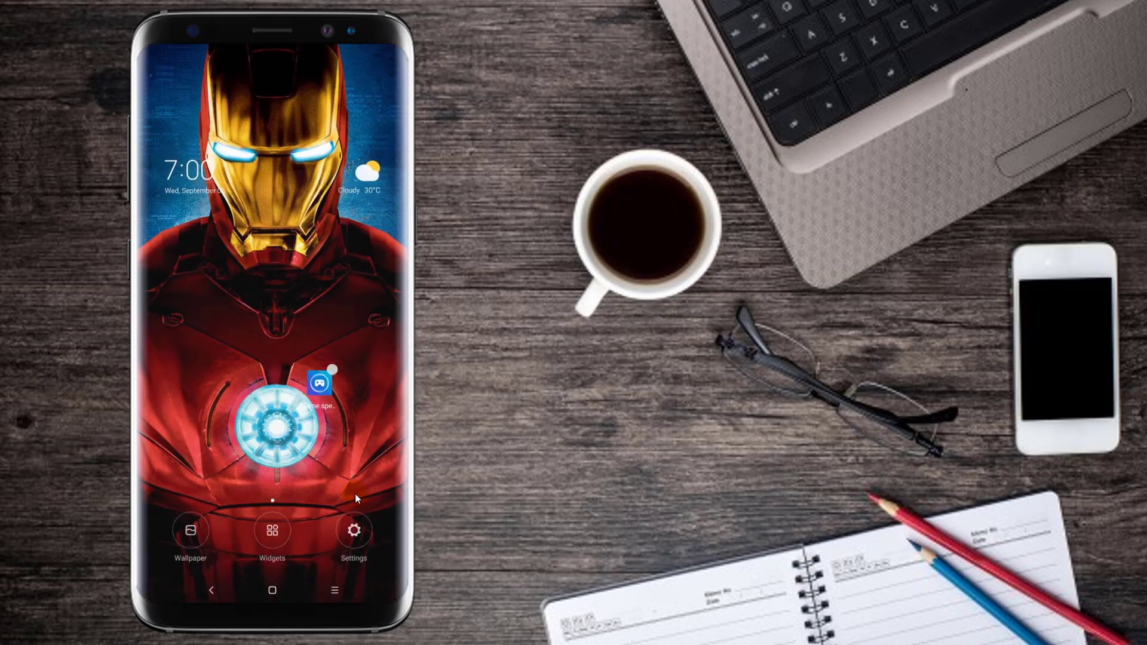
click(373, 547)
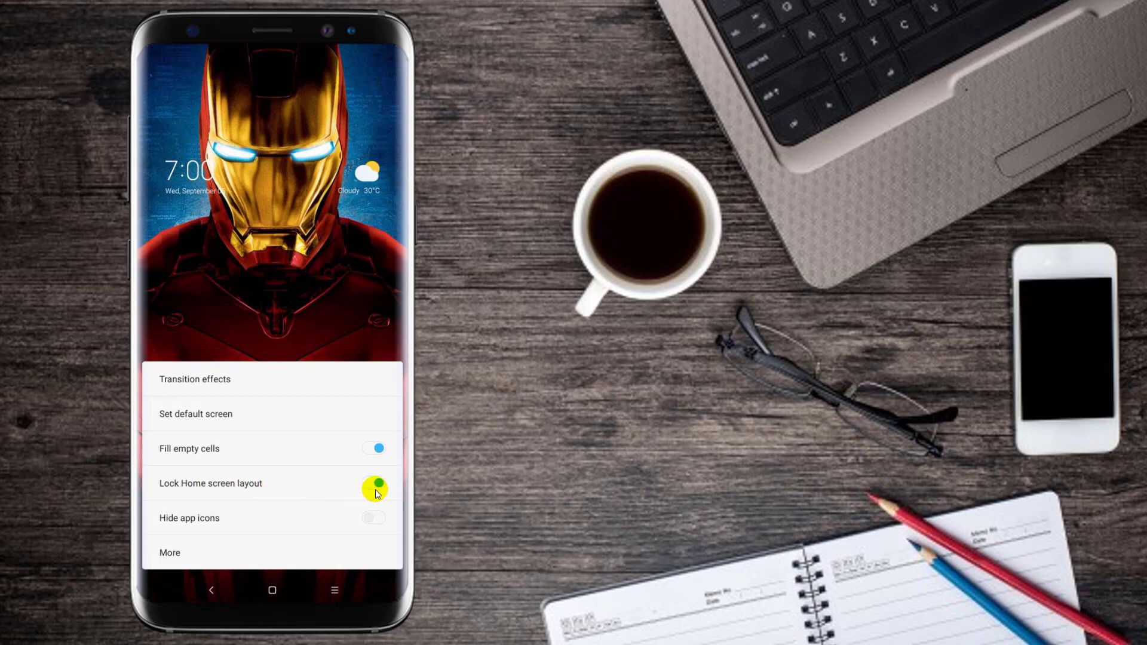
key(ctrl+h)
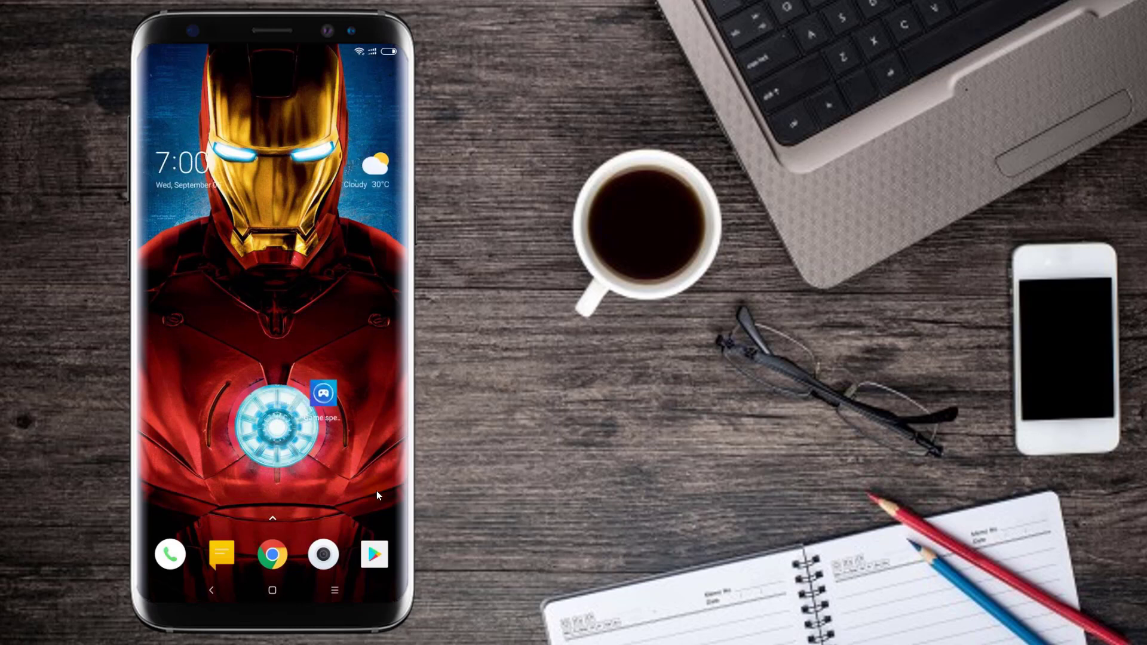
Step: View App vault, locate the Turn on App vault setting in Home screen & Recents, and return to the home screen
click(325, 412)
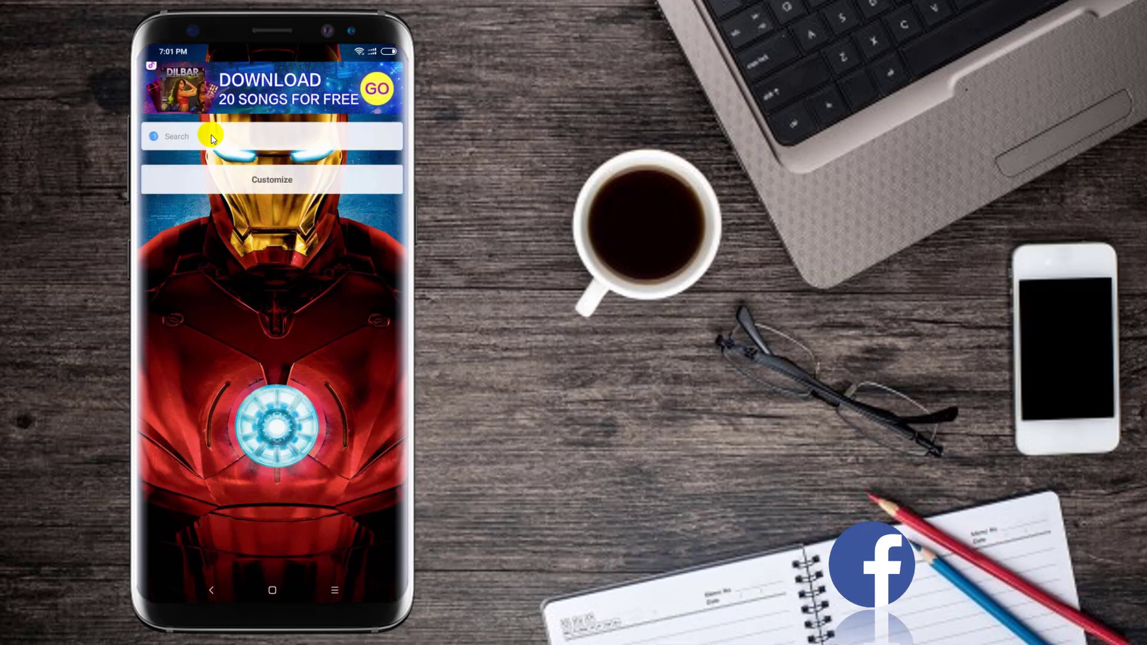
drag(190, 124, 148, 128)
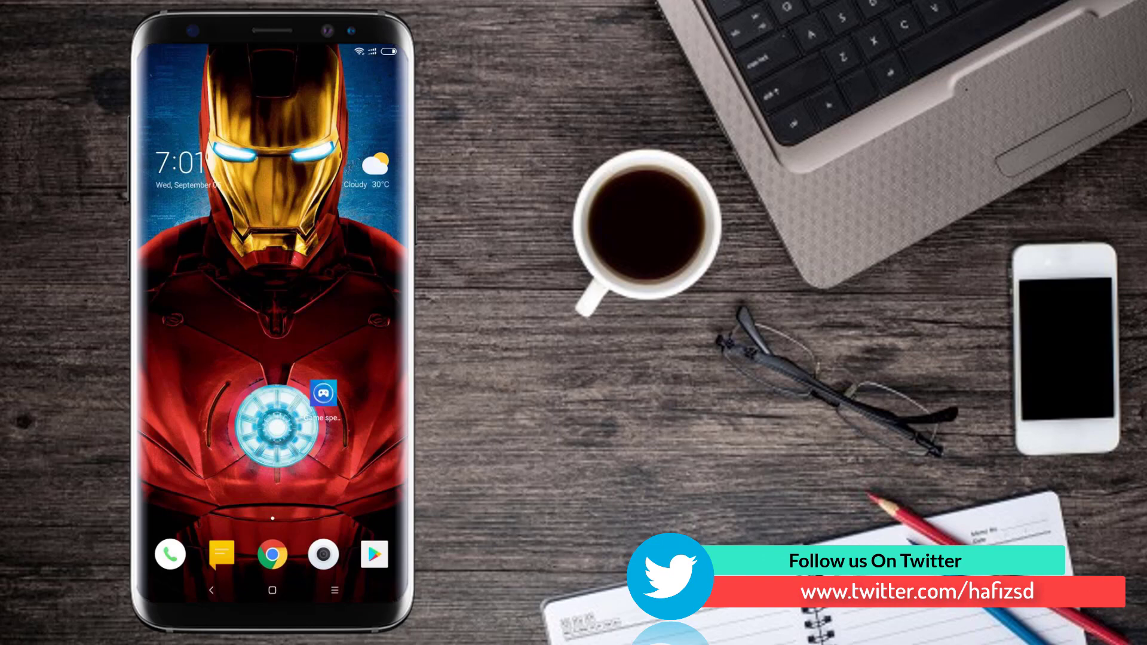
click(373, 552)
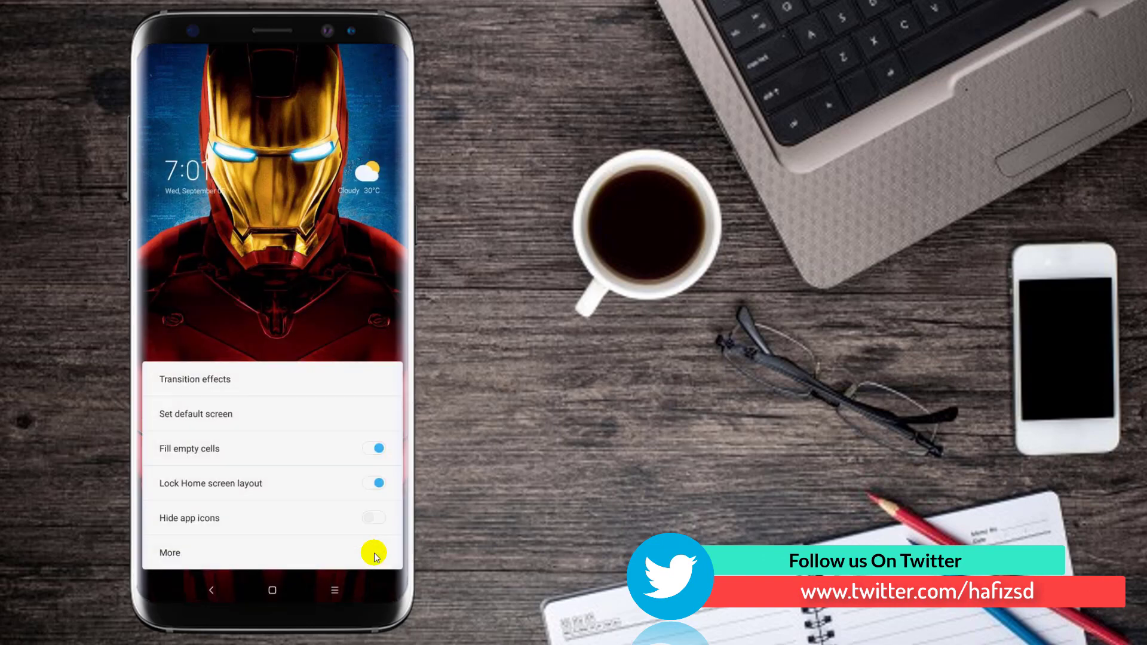
click(250, 553)
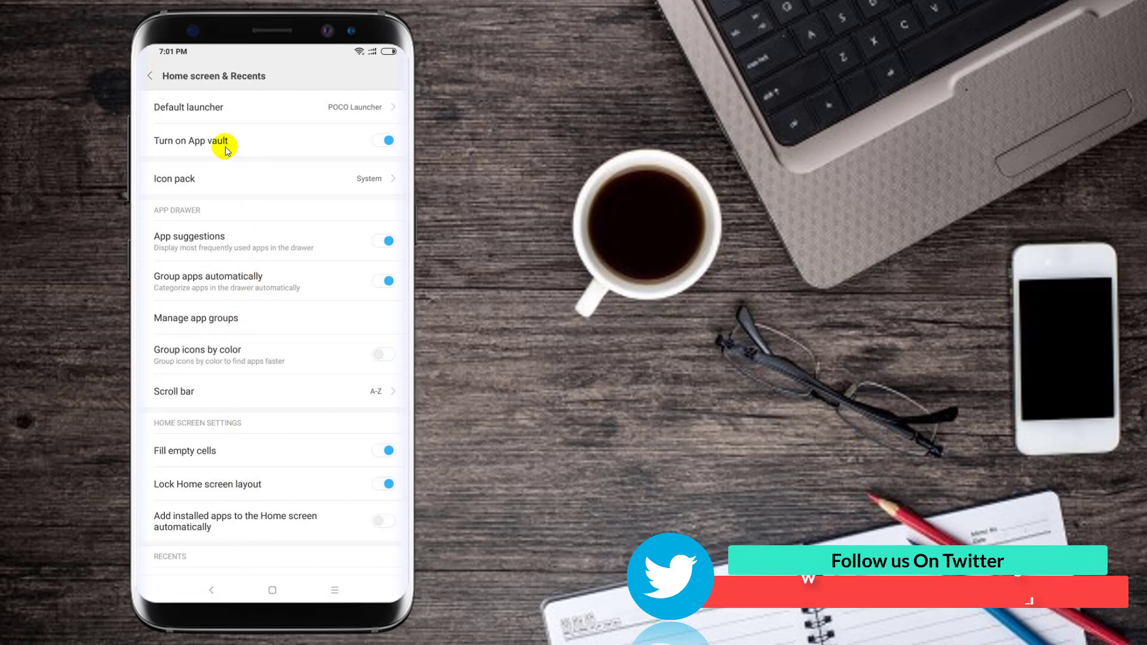
click(225, 148)
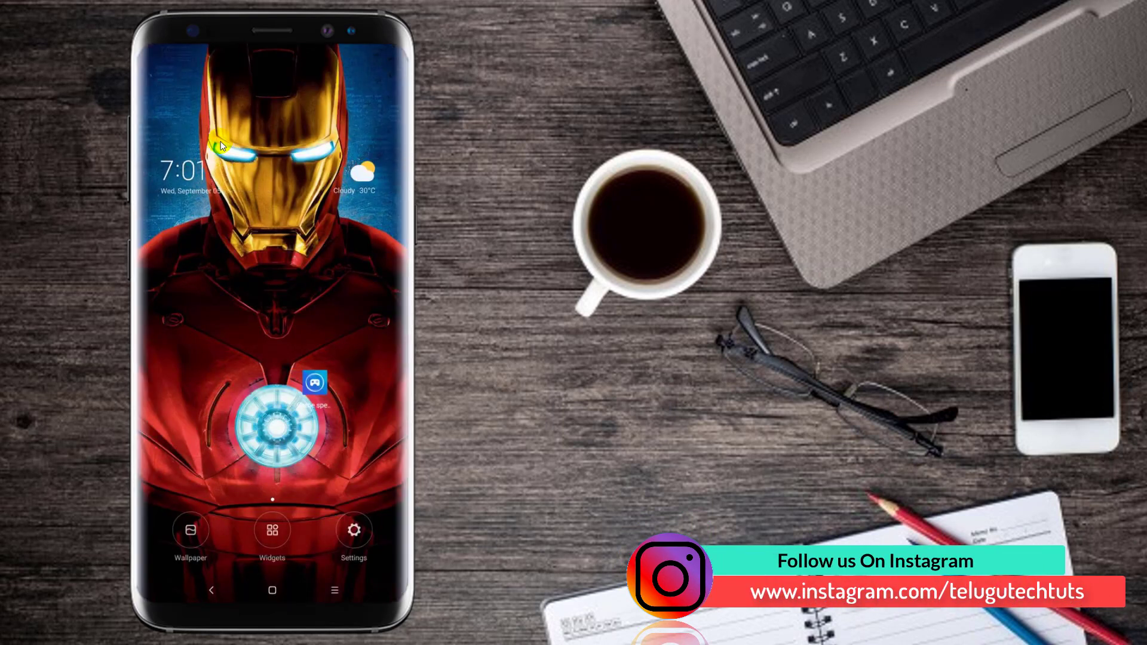
click(221, 145)
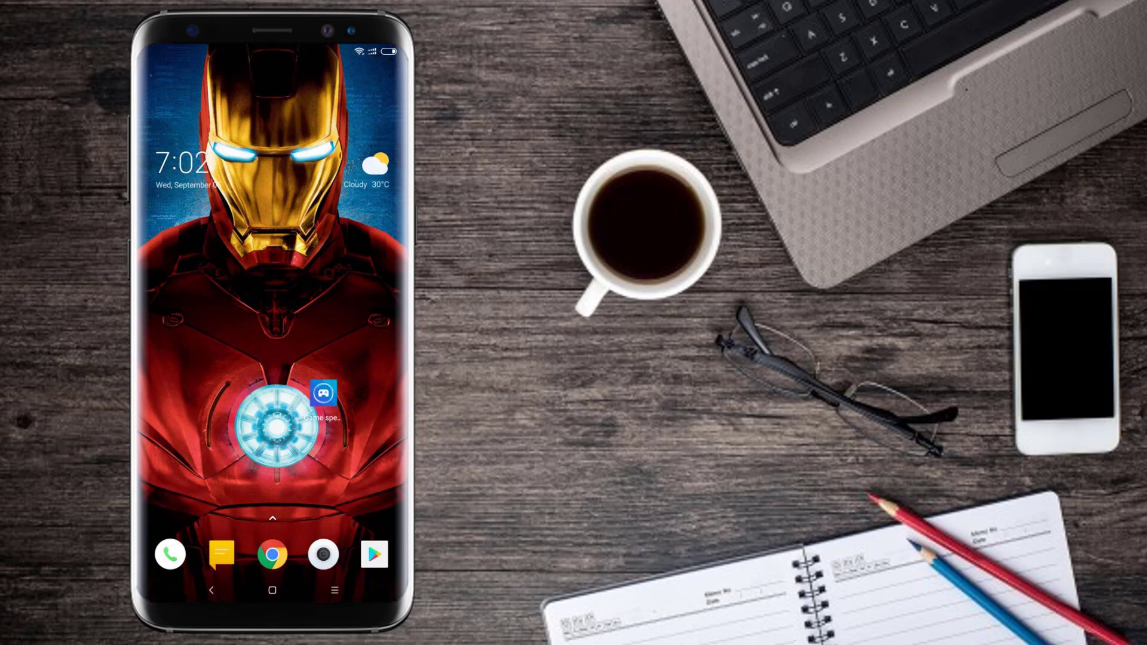
Step: Search the app drawer for "Se" and open the Security app
drag(273, 518, 272, 255)
drag(321, 127, 321, 358)
drag(272, 517, 272, 254)
drag(273, 358, 273, 287)
click(273, 553)
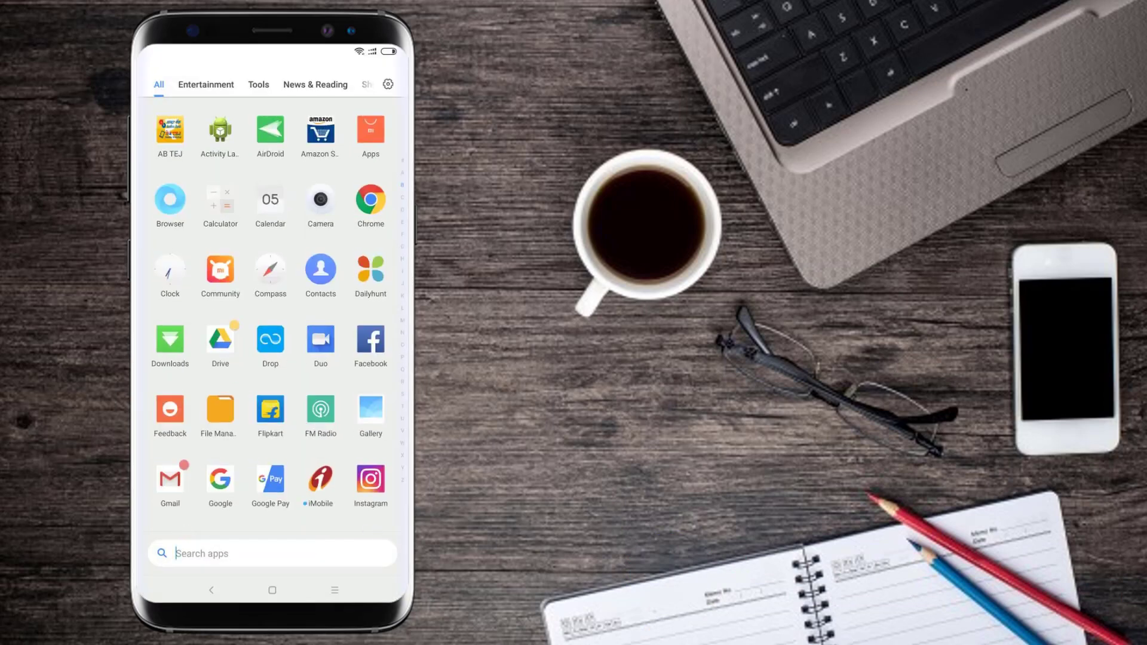
text(Se)
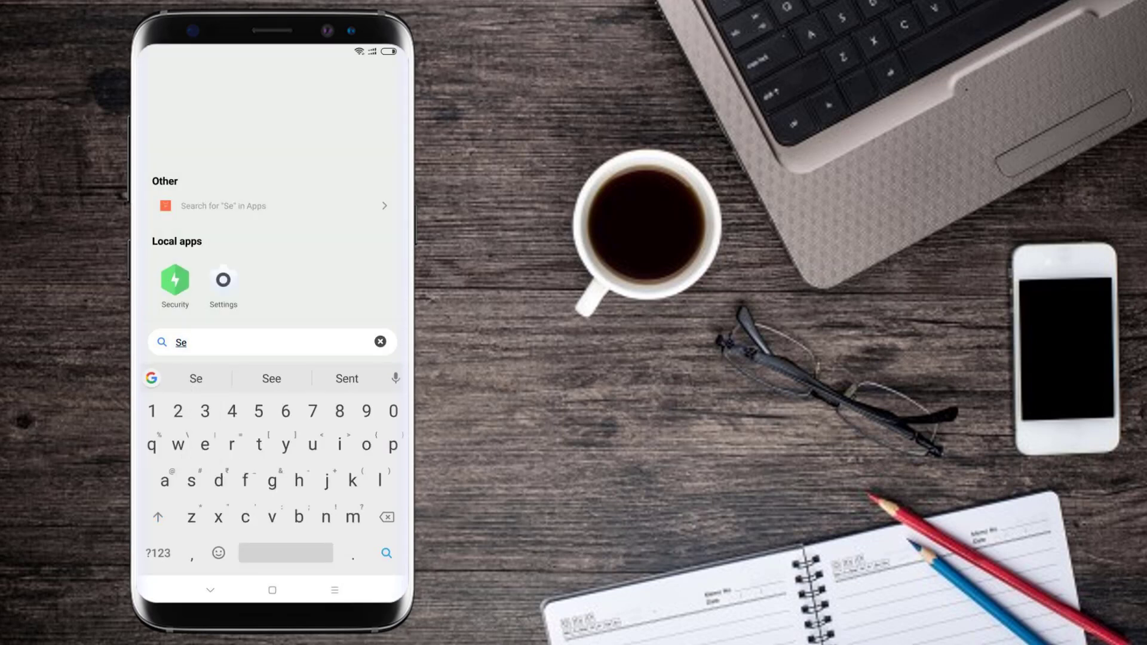
click(175, 299)
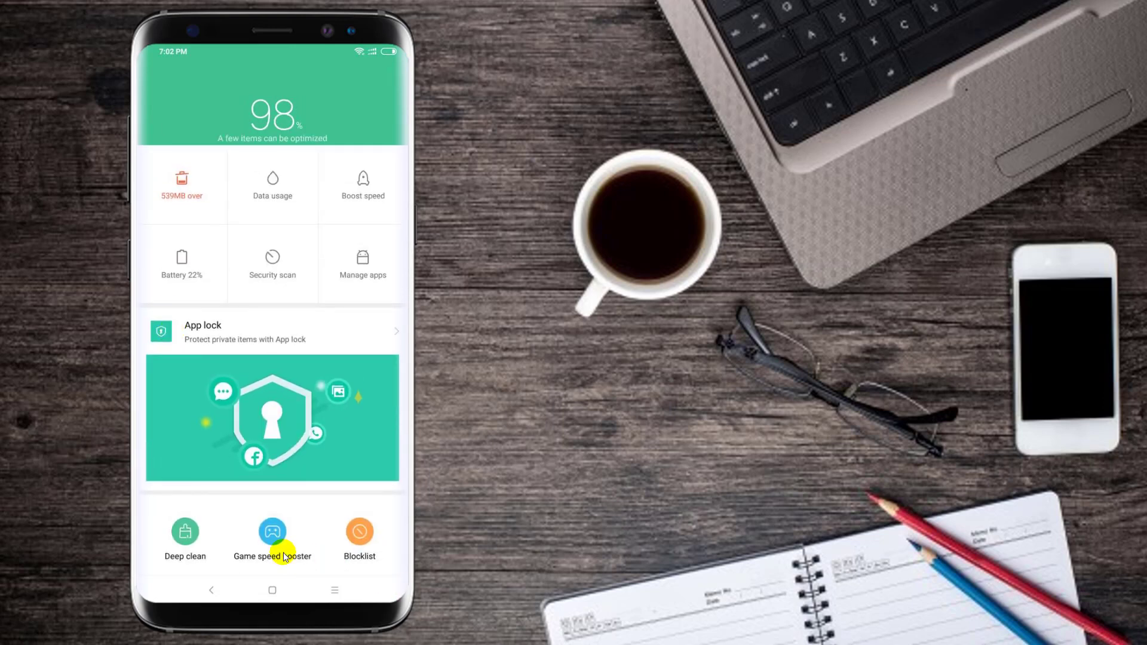
Step: Open Game speed booster, view the list of apps that can be added as games, and go back
click(284, 557)
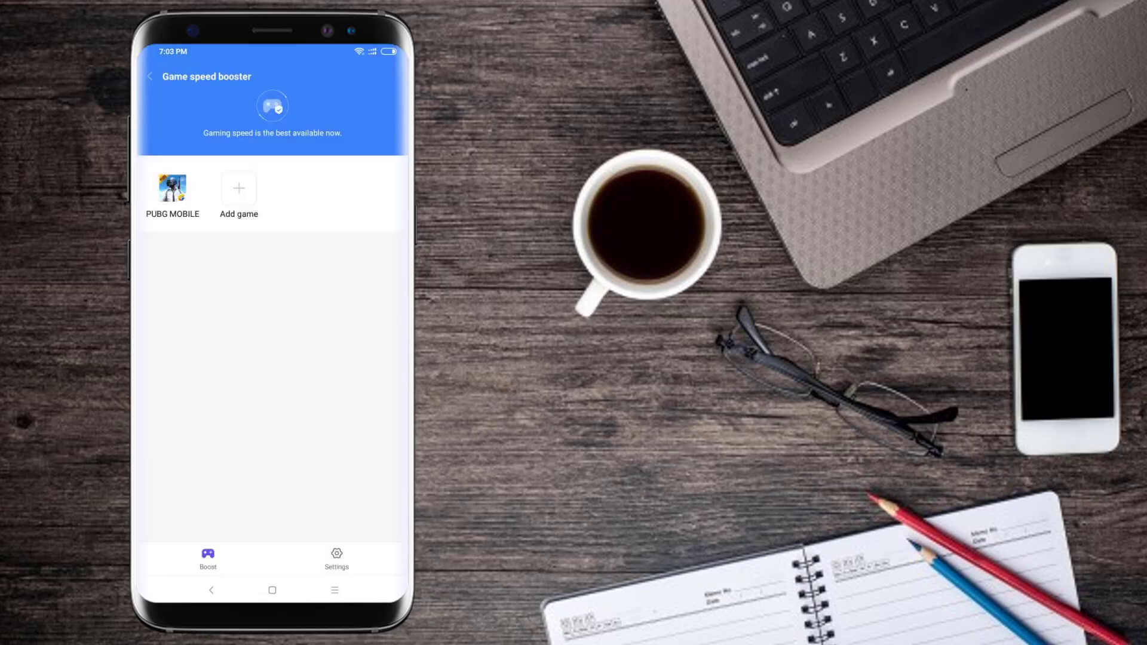
click(248, 196)
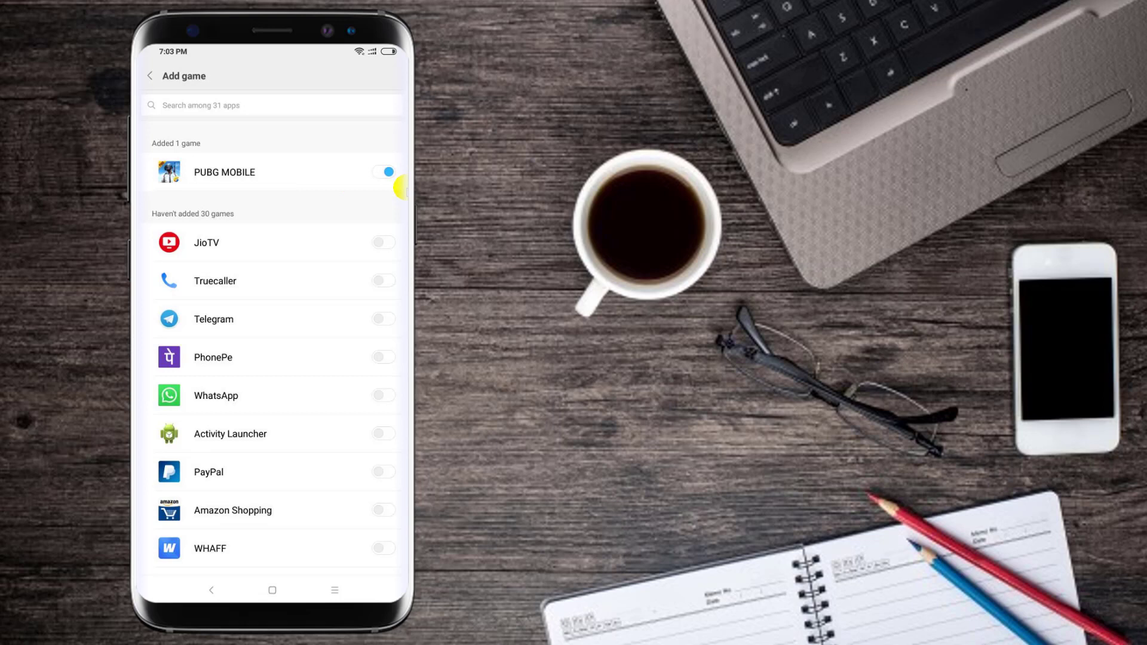
click(211, 591)
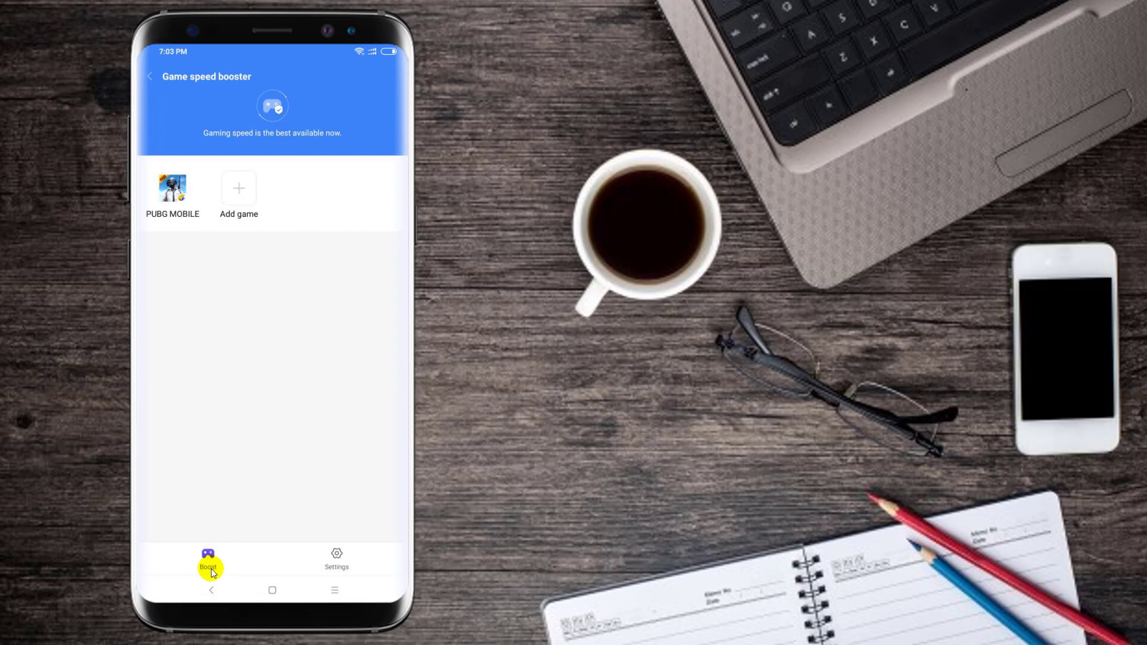
Step: Open the Game speed booster settings and set the Game DND option to Hide messages
click(336, 559)
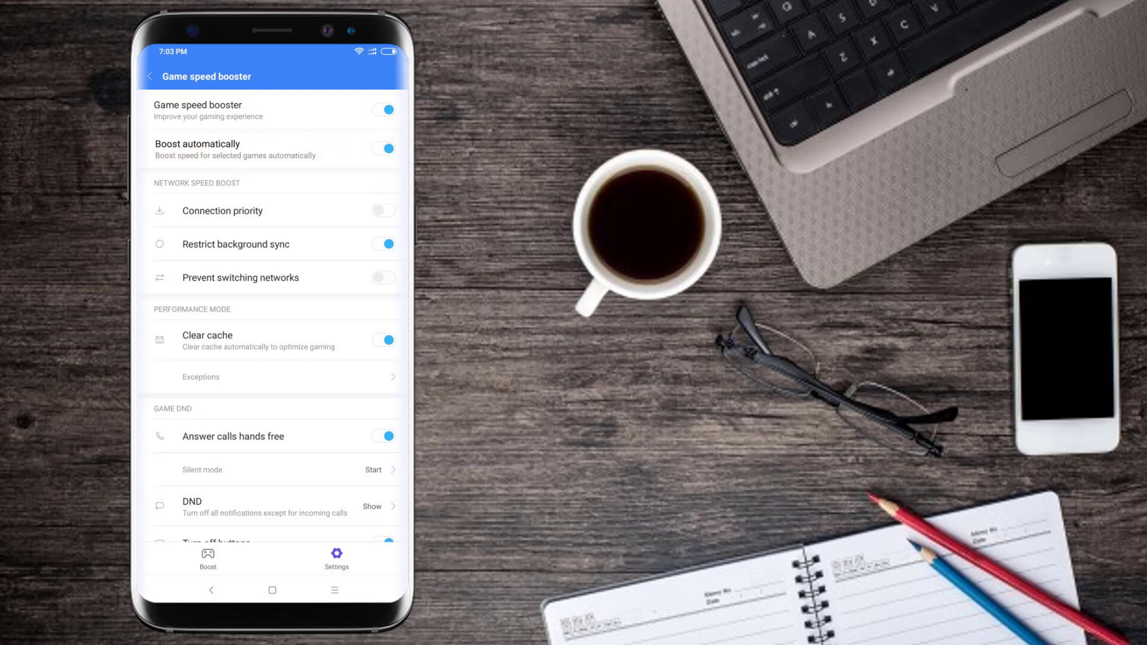
scroll(371, 449, down, 3)
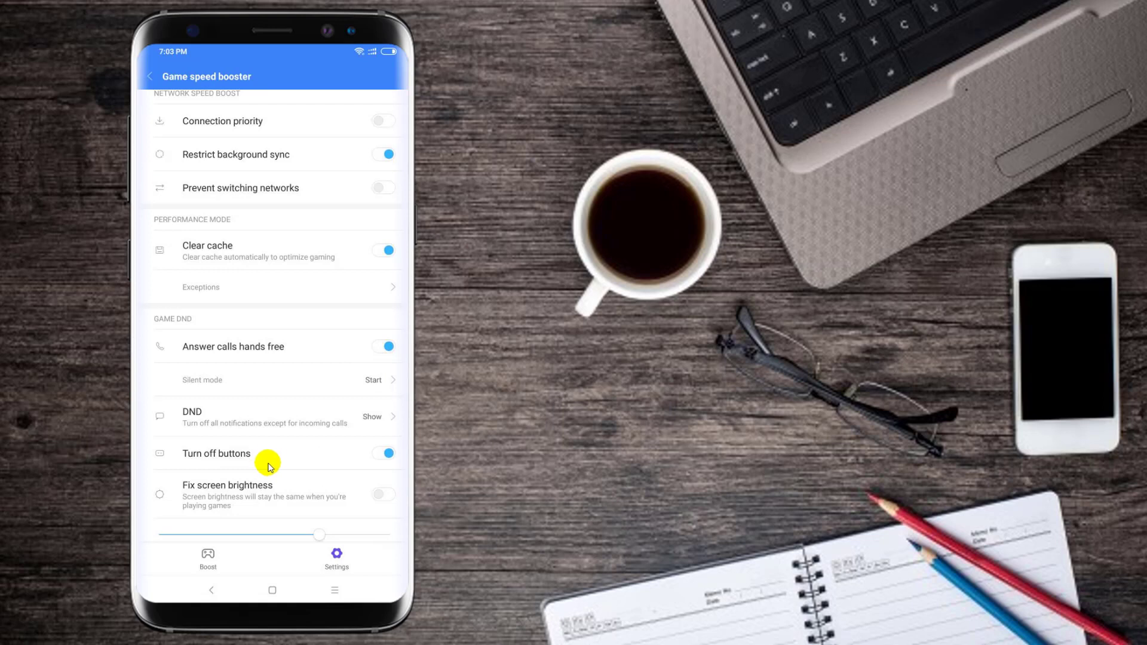
click(263, 443)
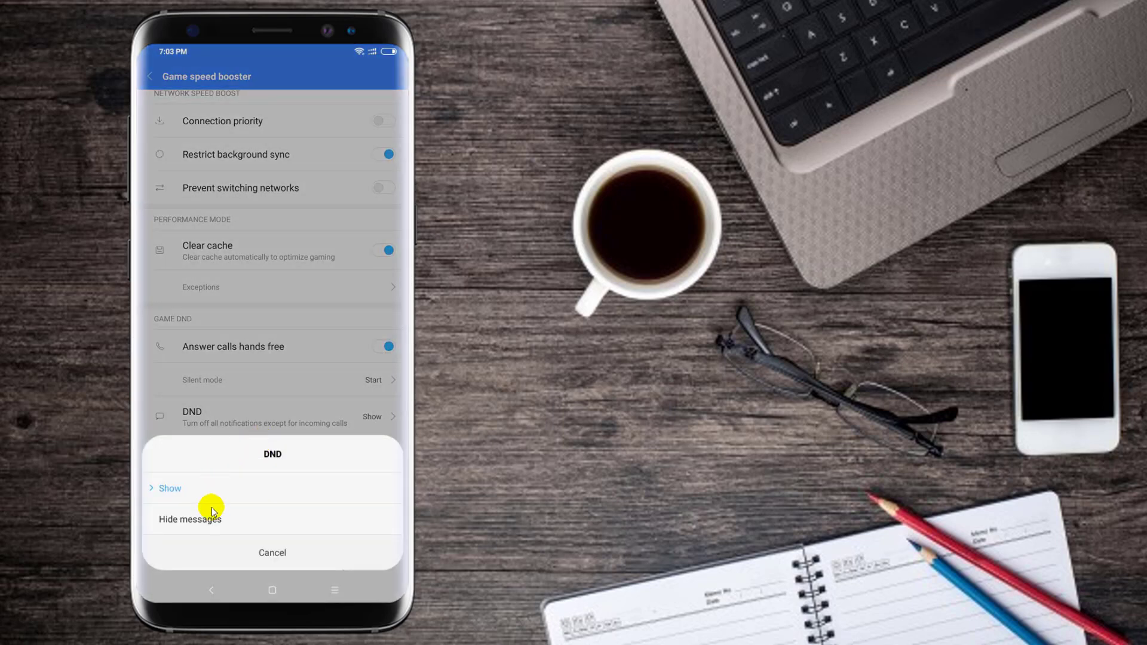
click(209, 520)
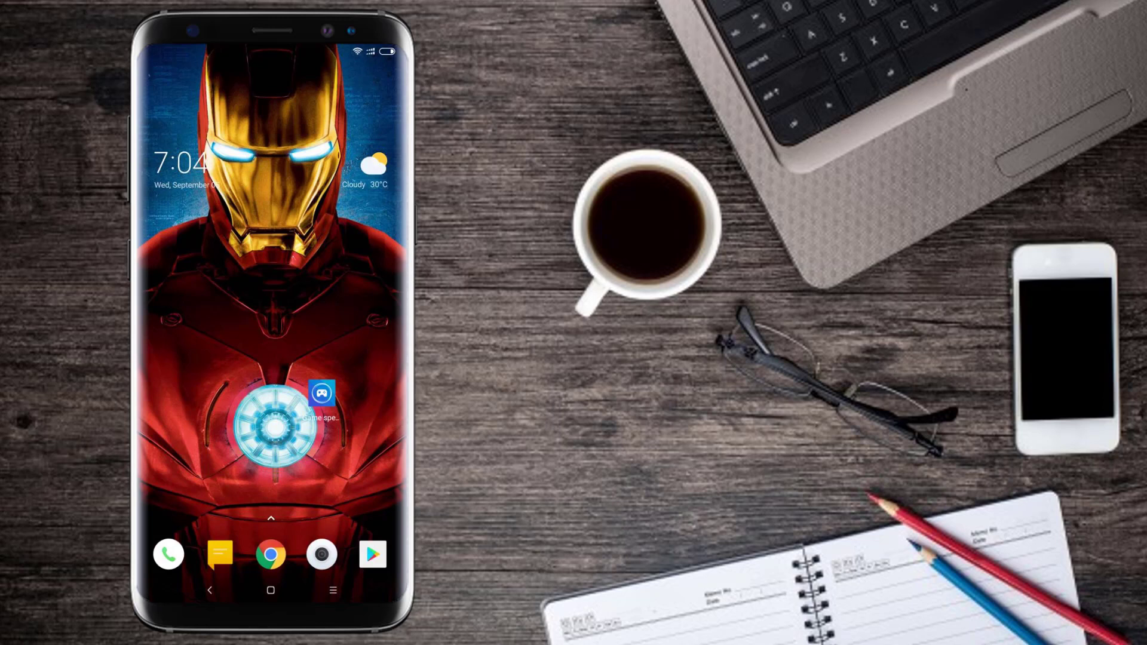
Step: Open the phone dialer's Call settings and go to Call recording
click(167, 559)
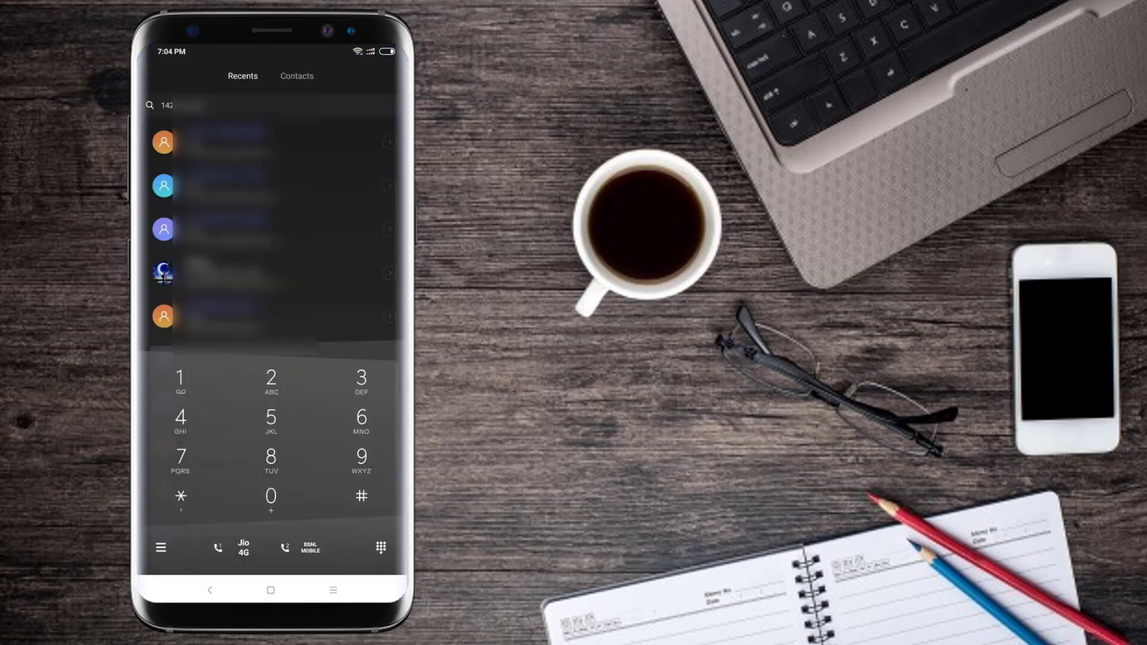
click(163, 549)
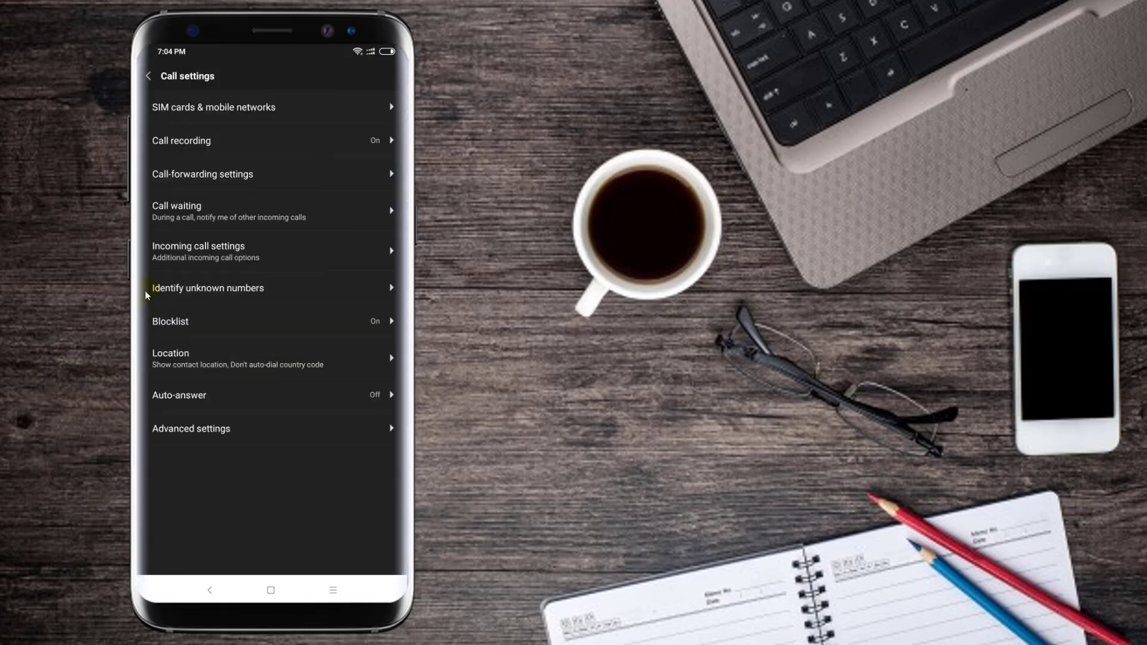
click(191, 155)
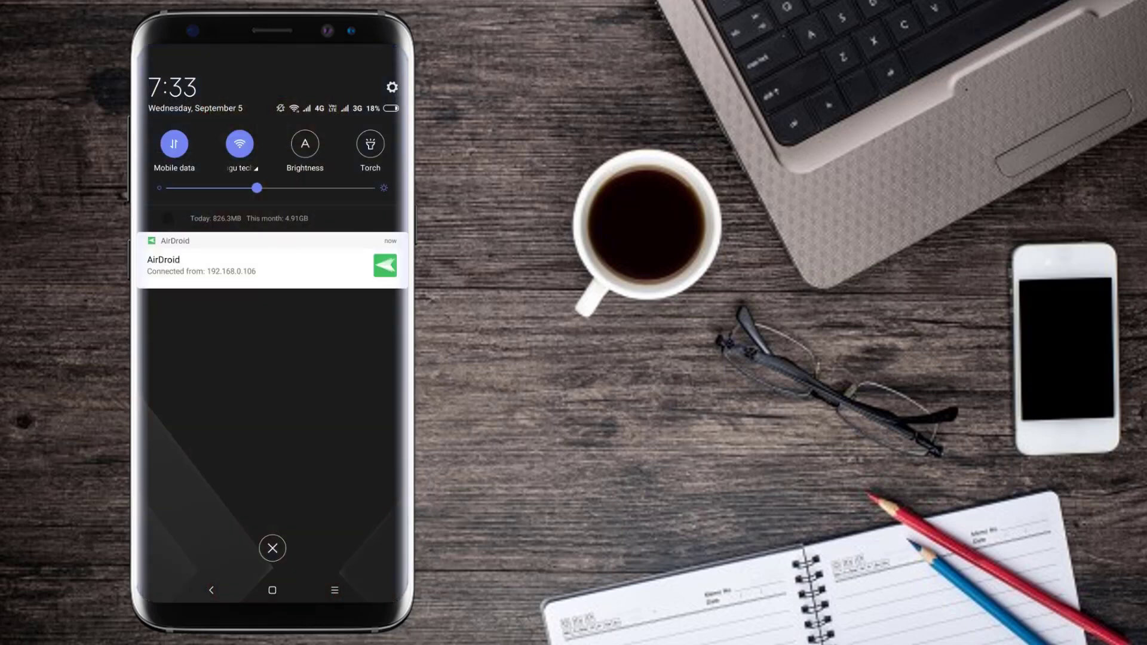
Step: Look through the phone's Settings list to examine its dark theme, and return to the home screen
scroll(269, 332, down, 10)
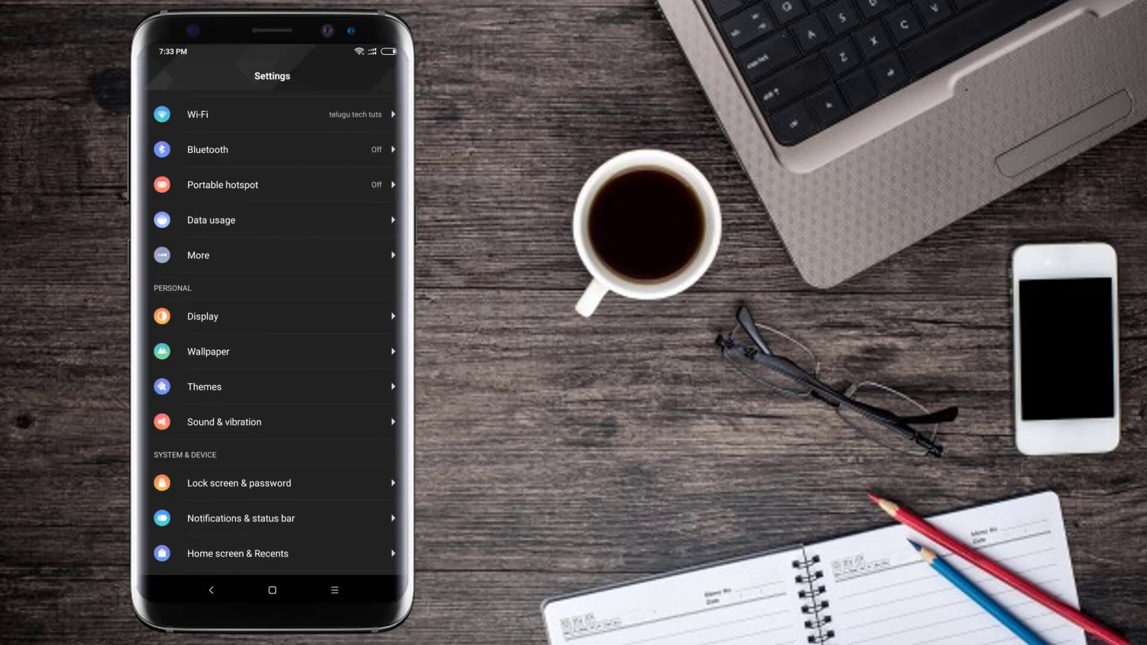
scroll(273, 333, down, 5)
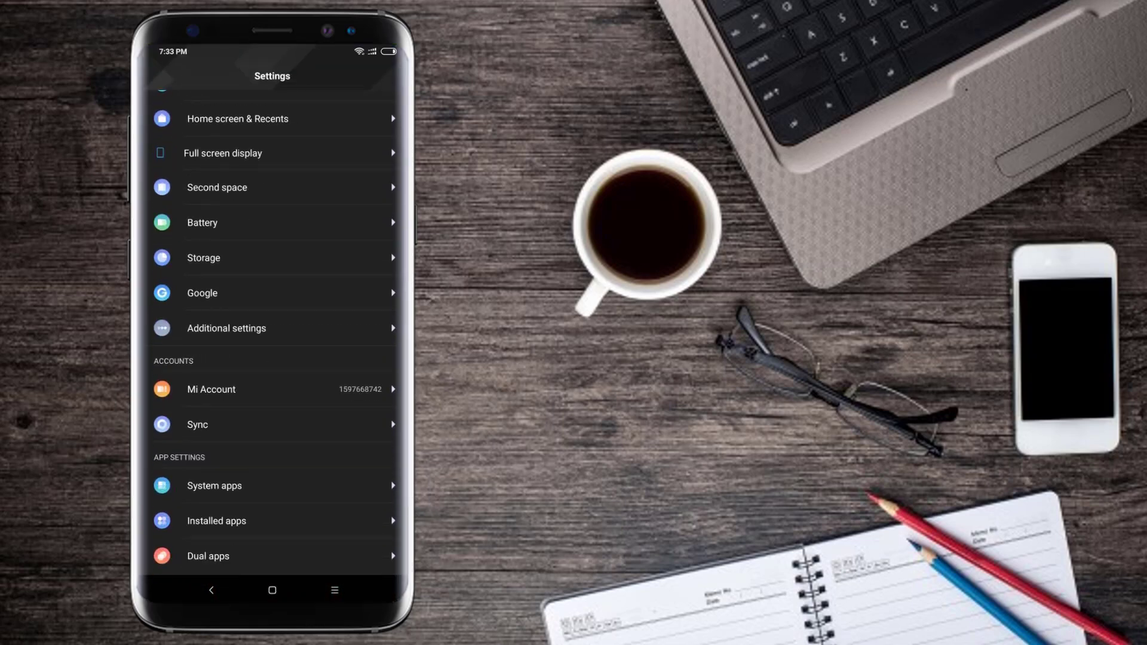
scroll(272, 333, up, 3)
scroll(273, 332, up, 5)
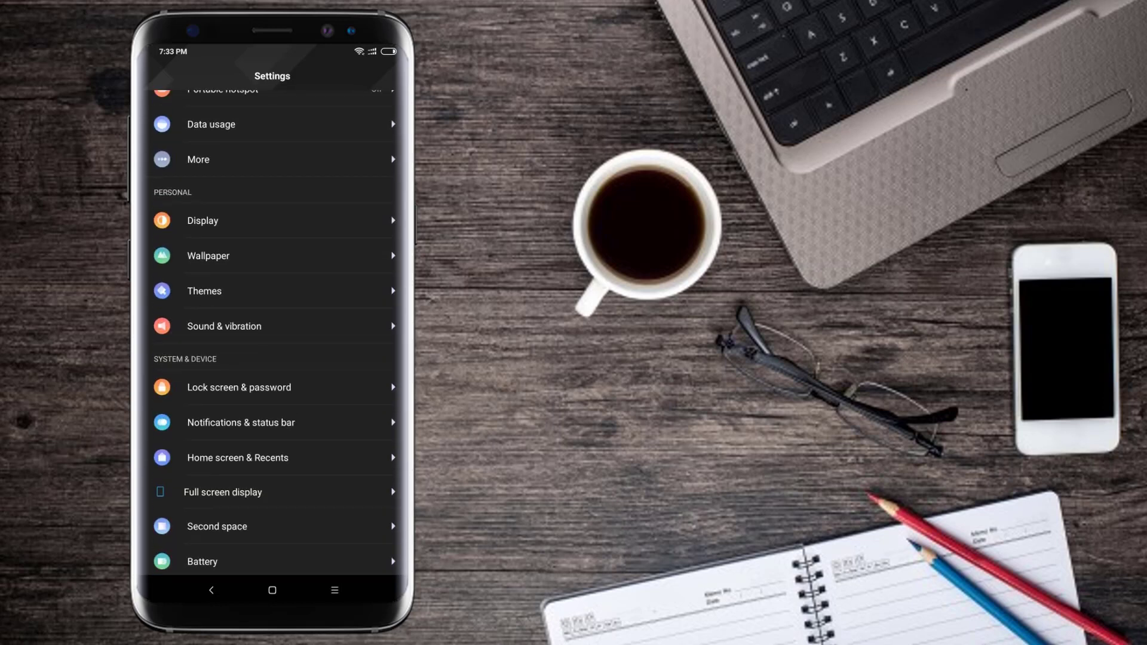
click(272, 590)
Step: Search the app drawer for "Th" and open the Themes app
drag(273, 508, 273, 239)
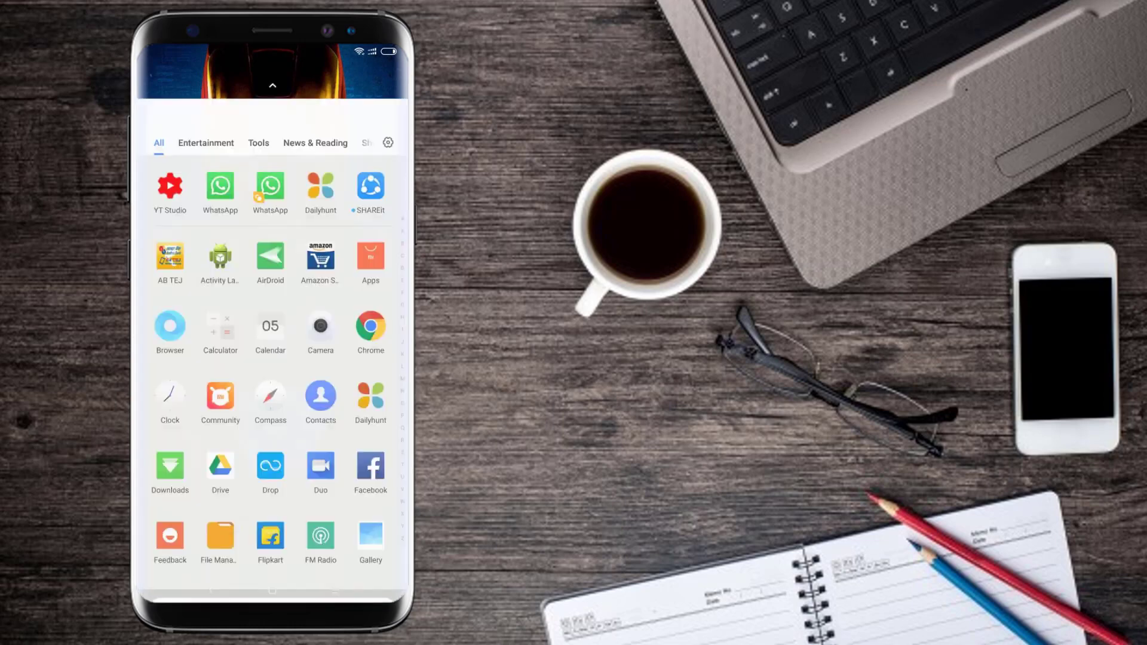
click(272, 554)
text(Th)
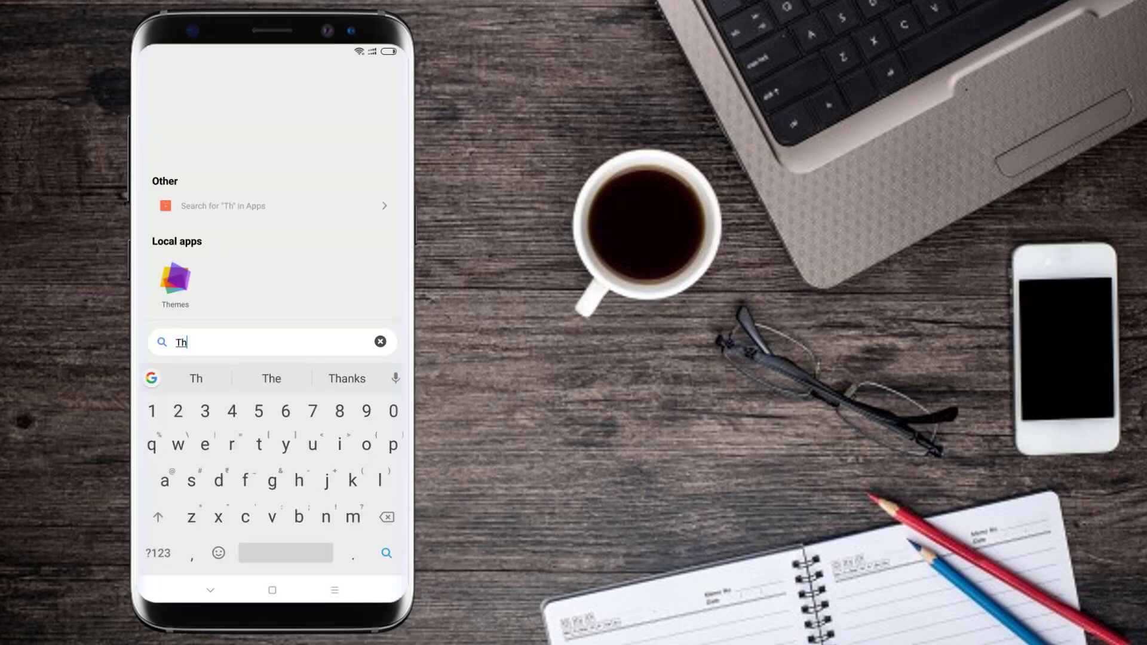
click(175, 278)
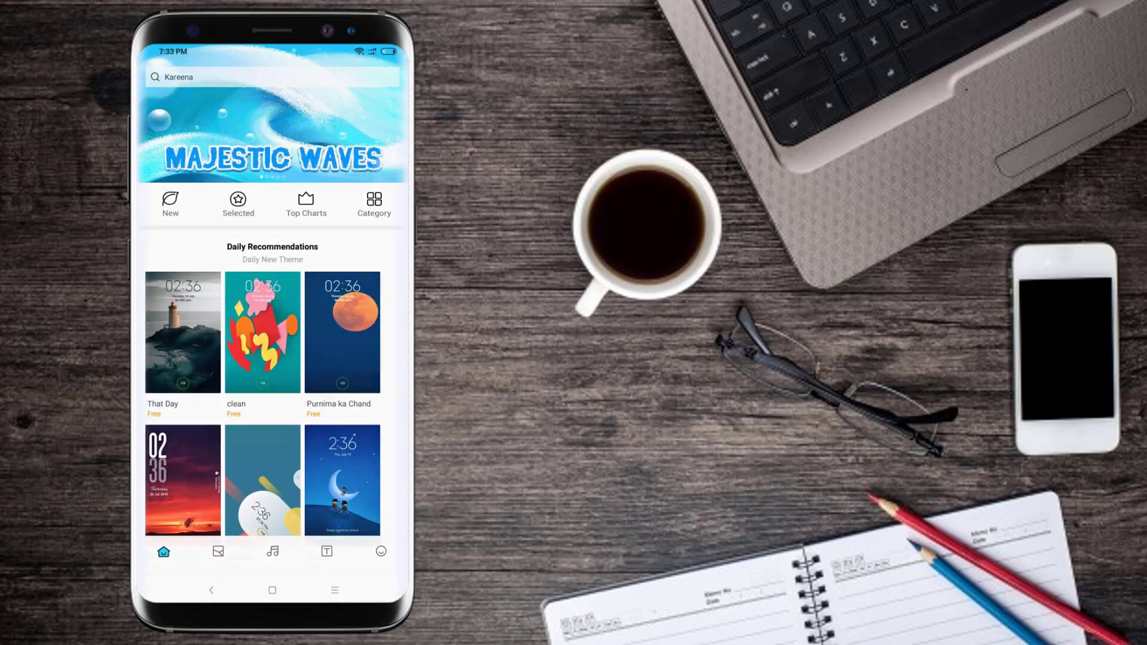
Step: Search the themes for Geometry, open the Geometry Black theme, and look through its preview screenshots
click(275, 74)
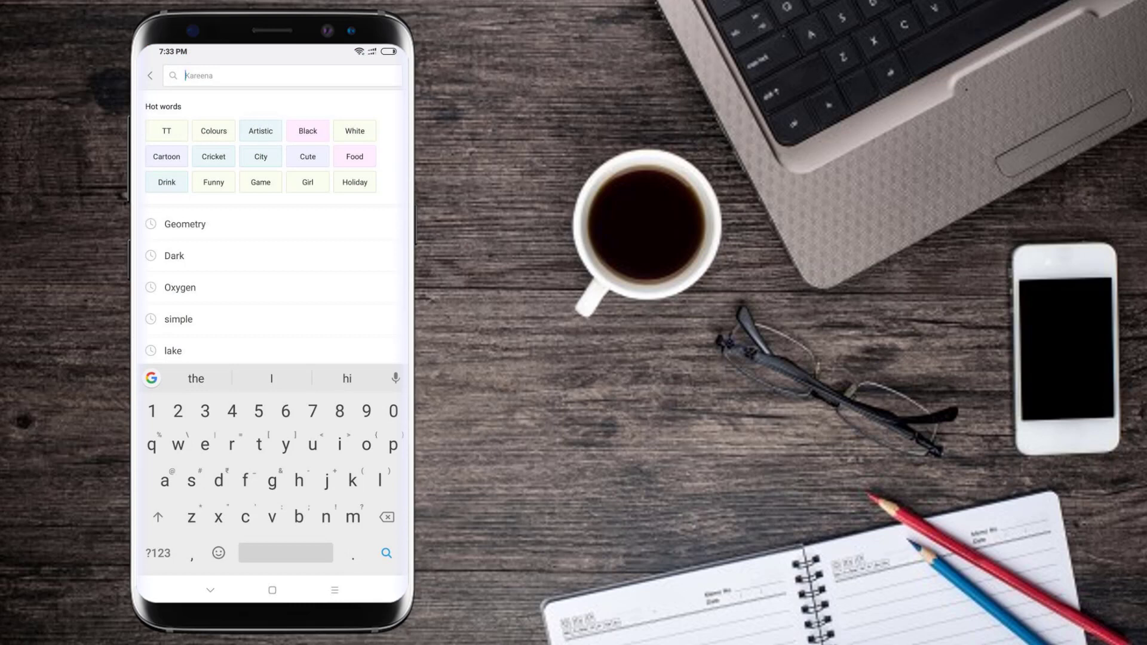
click(185, 224)
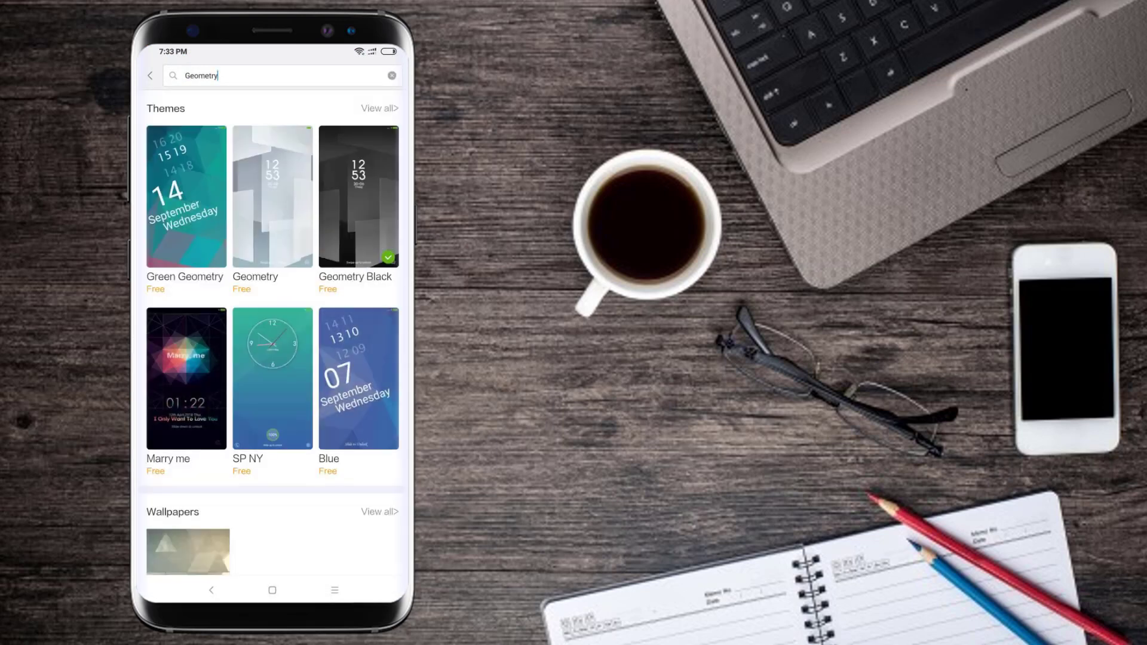
click(360, 264)
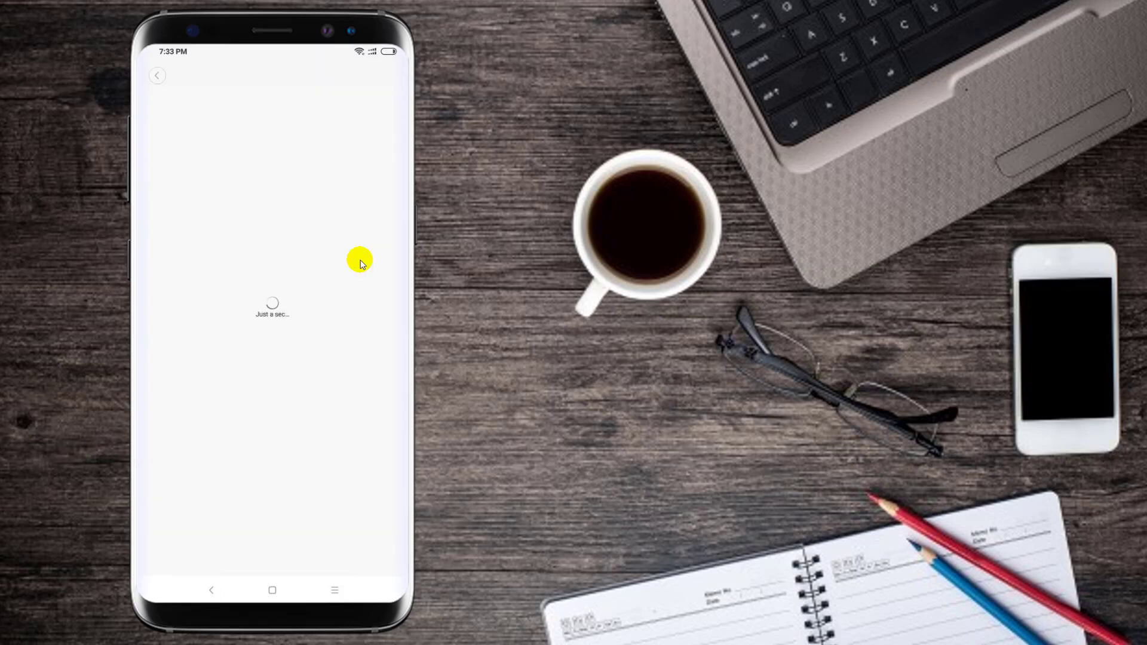
scroll(360, 260, down, 2)
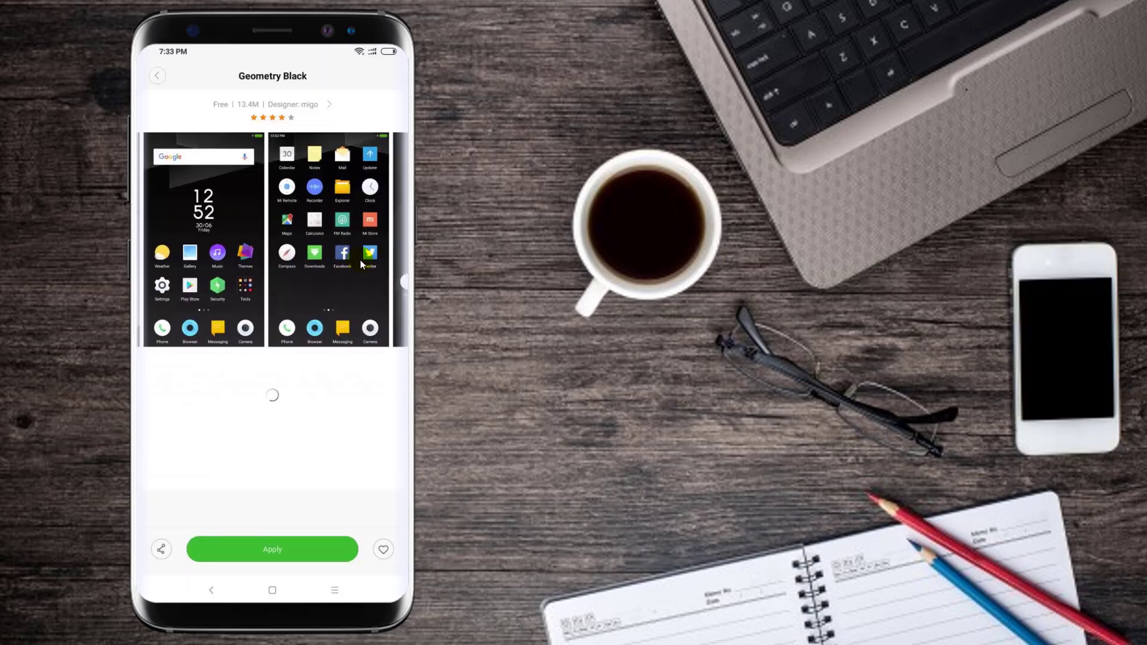
scroll(360, 260, down, 3)
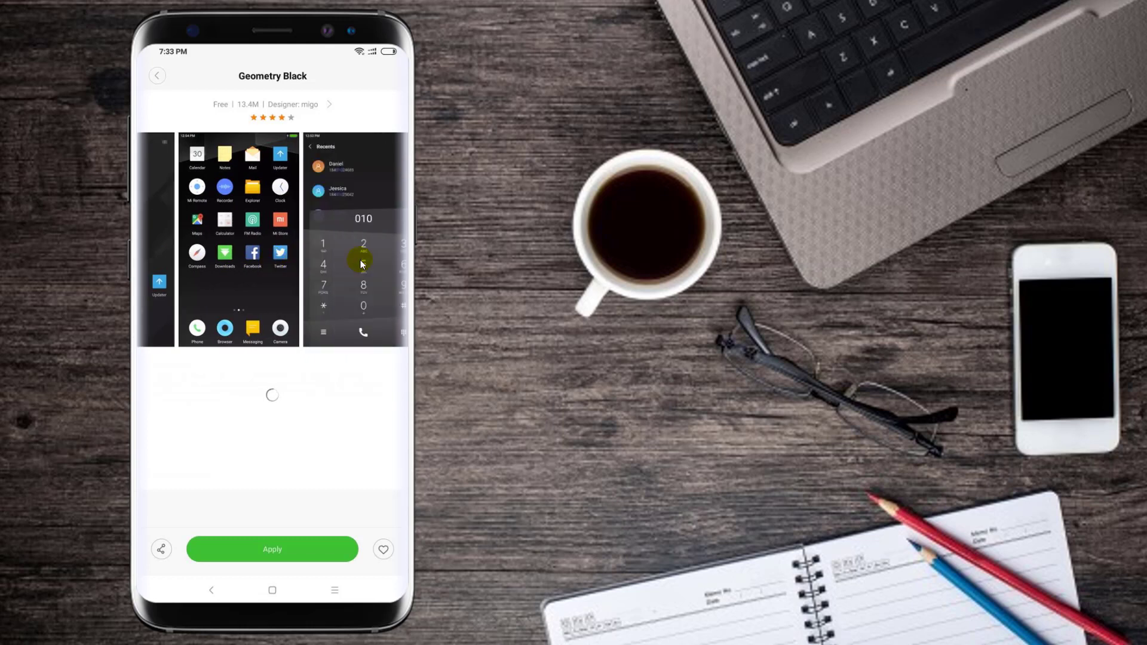
scroll(361, 263, down, 3)
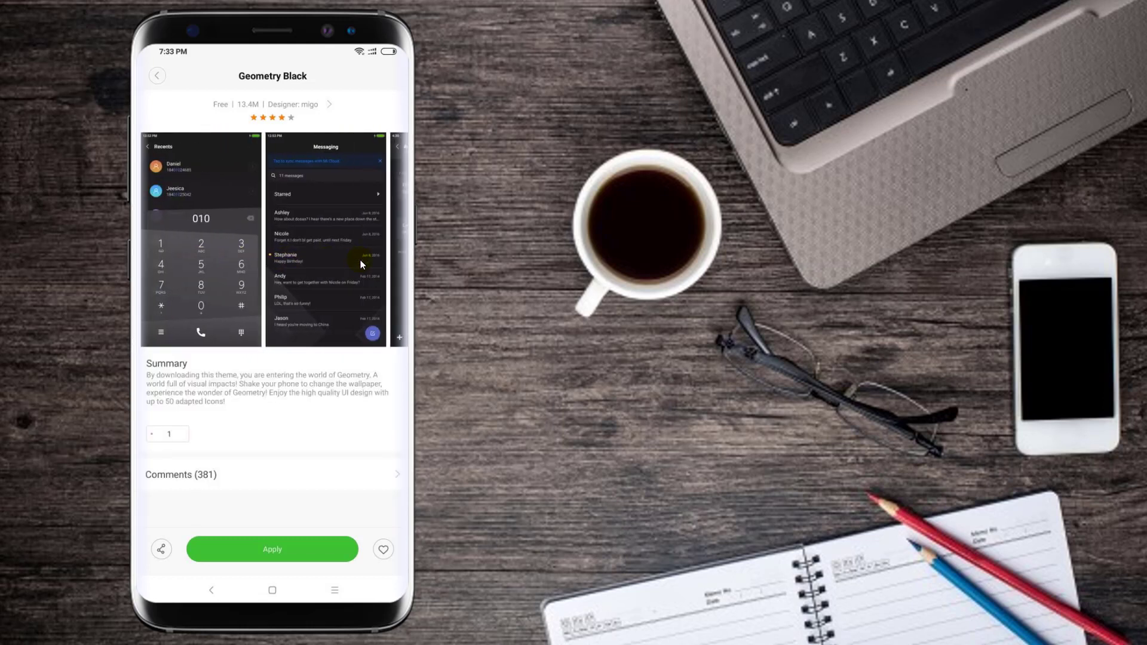